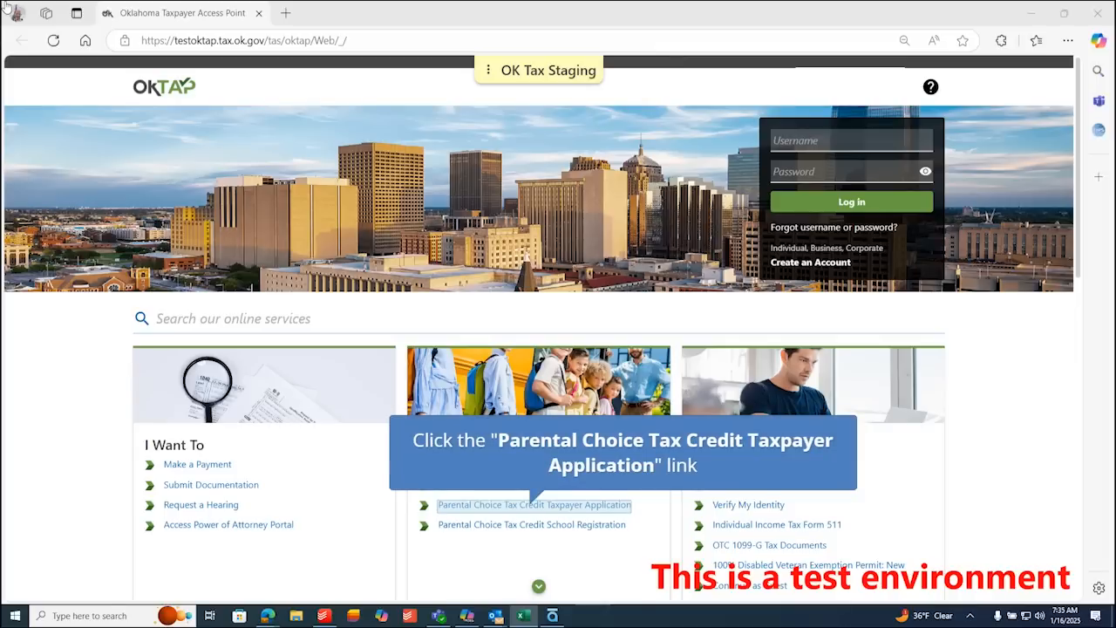
# - Open the Parental Choice Tax Credit Taxpayer Application at its Instructions page
pyautogui.click(494, 505)
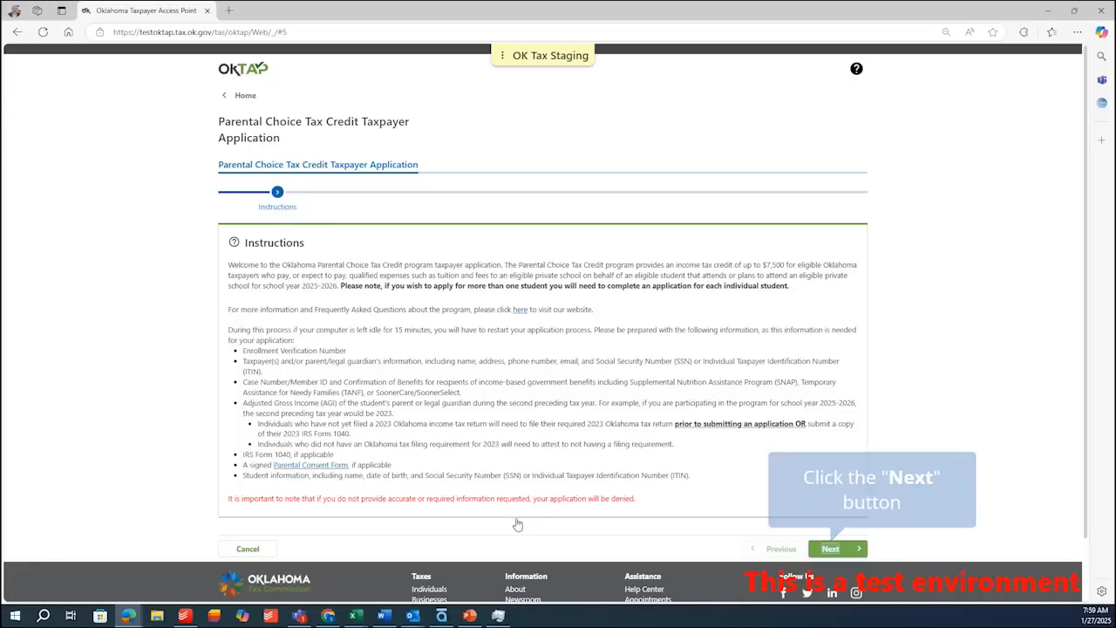
# - Answer the prescreen questions No, Yes, Yes, Yes, confirming an Enrollment Verification Number exists
pyautogui.click(830, 550)
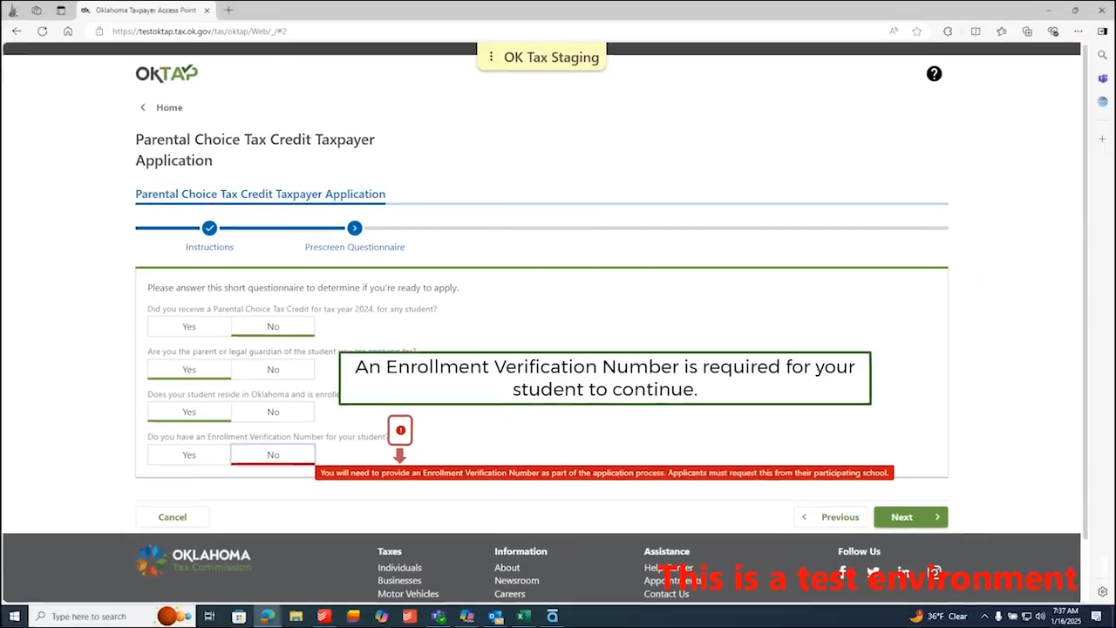
pyautogui.click(114, 512)
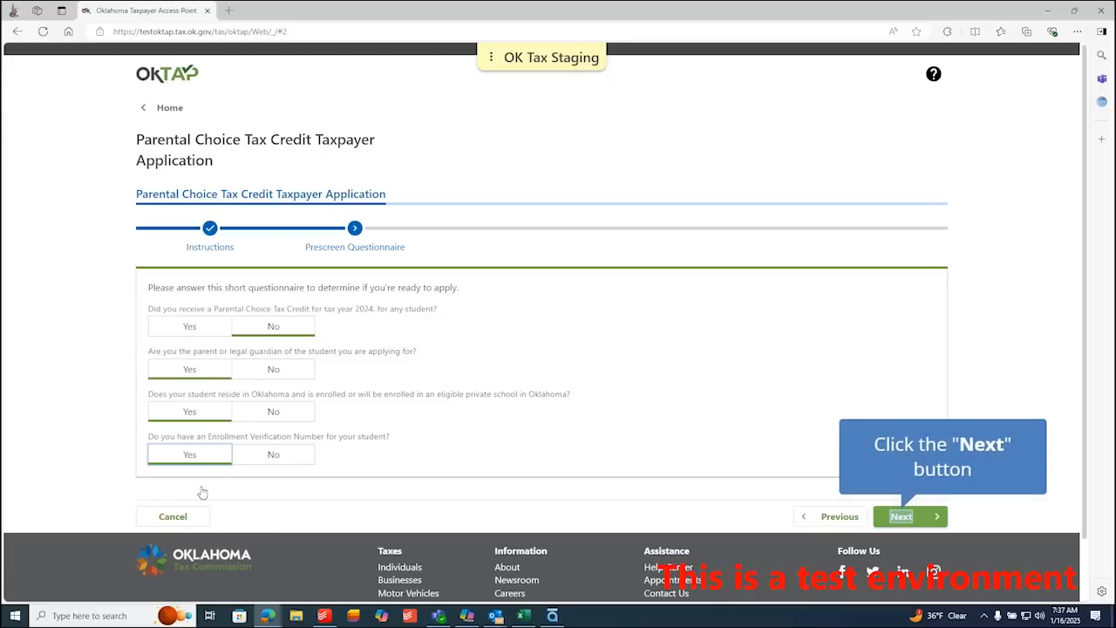
pyautogui.click(902, 518)
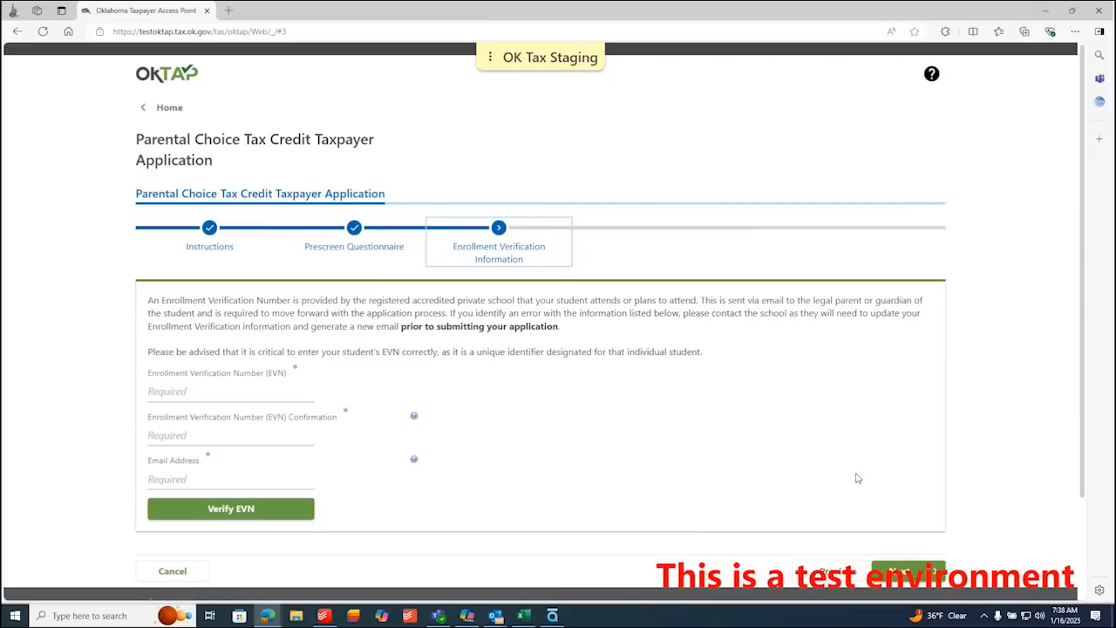
# - Enter and confirm the student's EVN and the parent's e-mail address, then verify the EVN
pyautogui.click(414, 417)
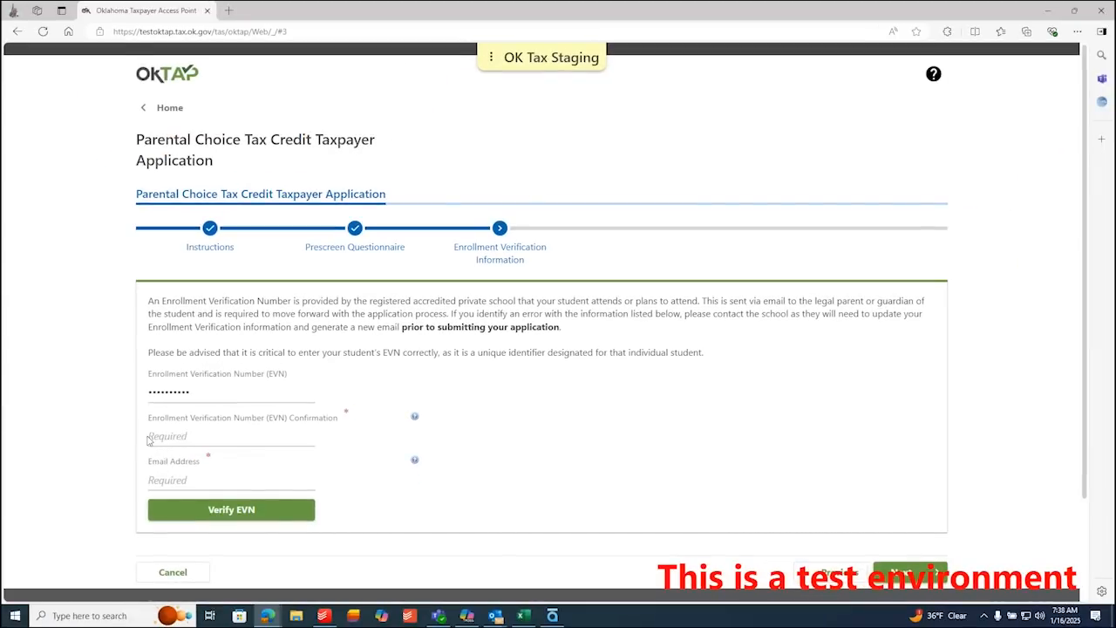
pyautogui.click(415, 459)
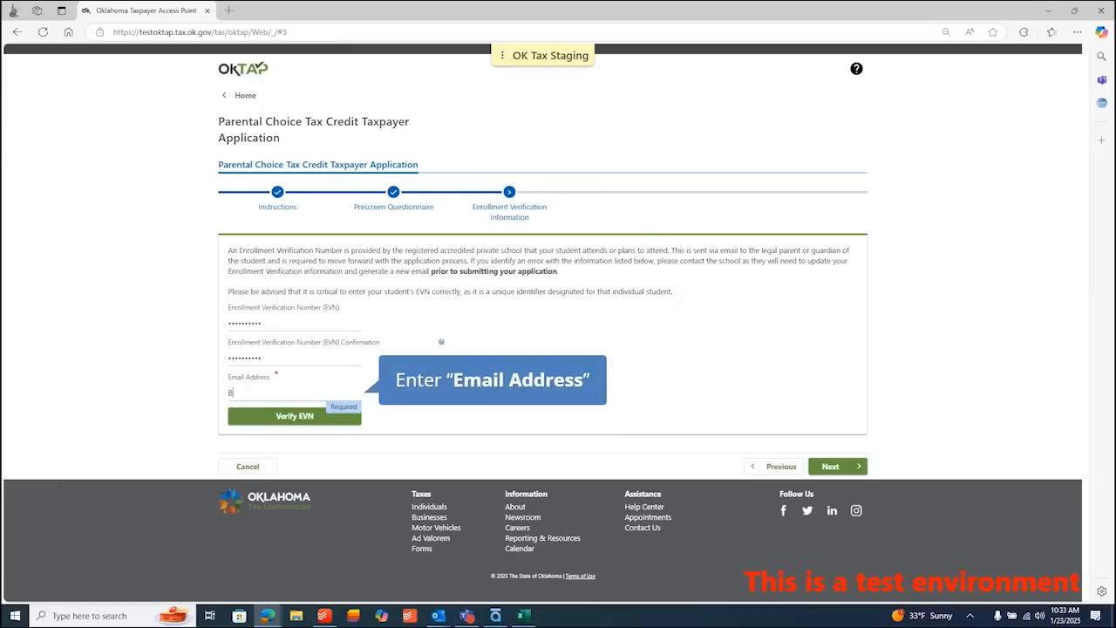
pyautogui.write('RAD.DOE@C.COM')
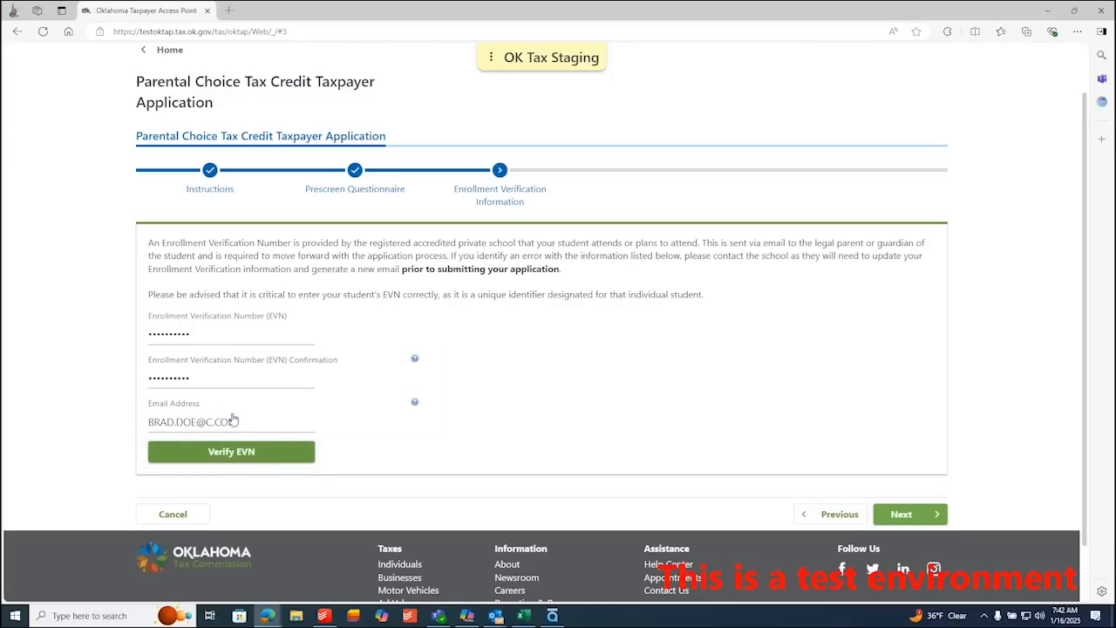
pyautogui.click(274, 453)
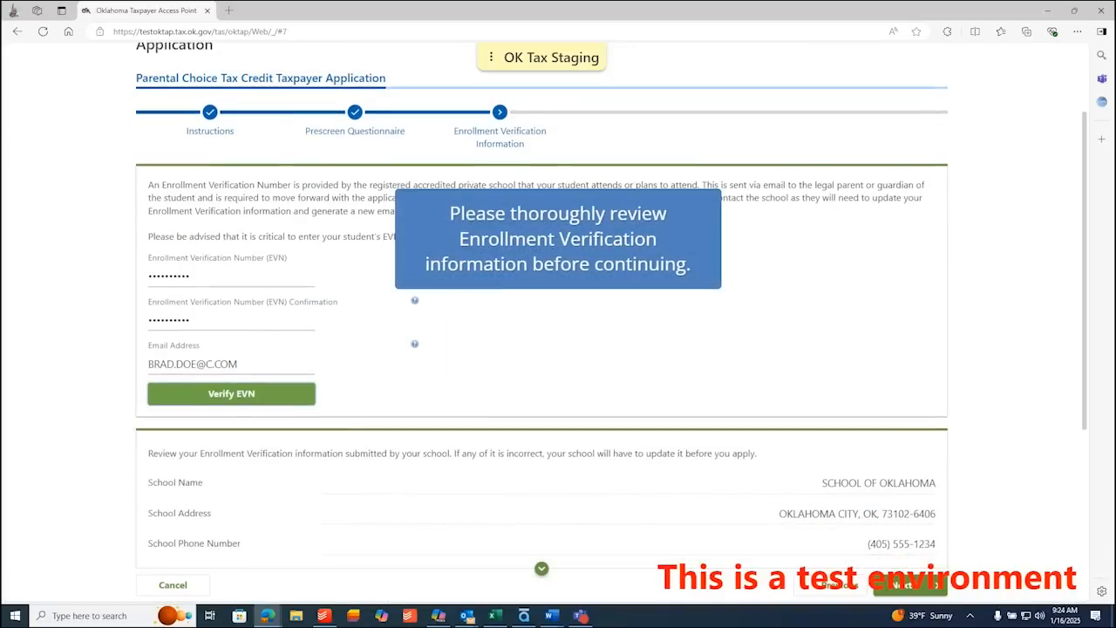
# - Tick the certification that the school's enrollment information is accurate and proceed to Taxpayer Information
pyautogui.scroll(-1, 541, 349)
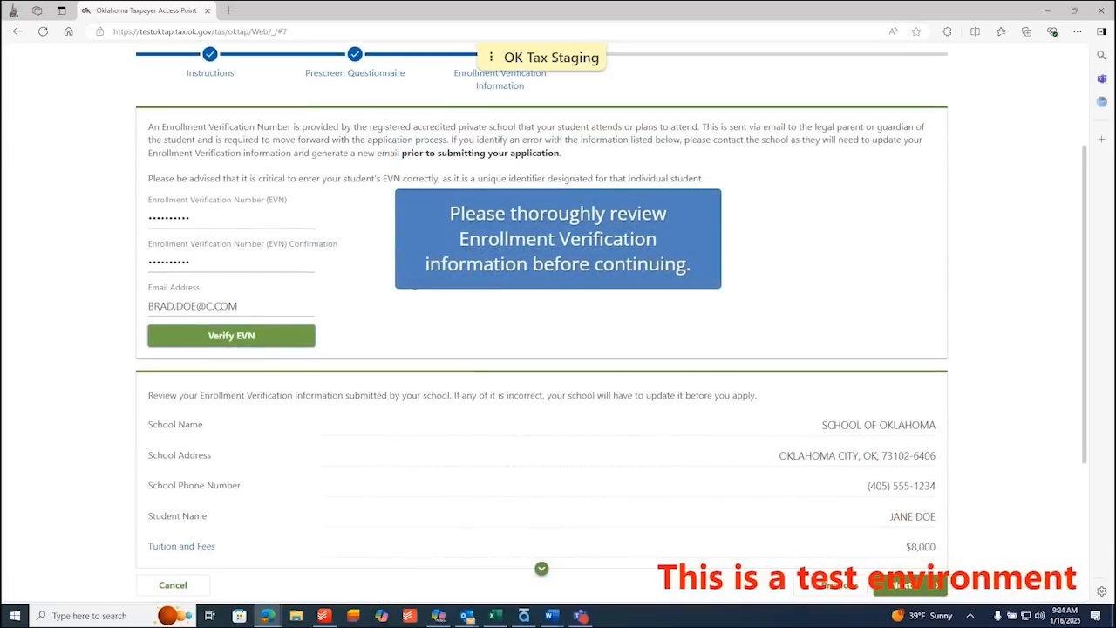
pyautogui.scroll(-2, 541, 305)
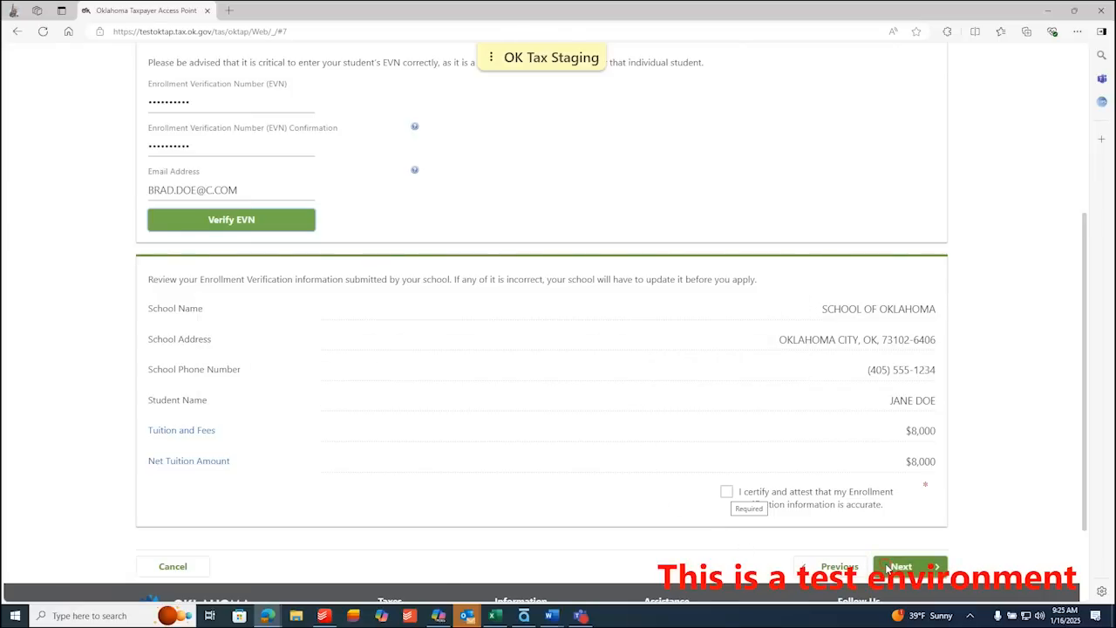
pyautogui.click(898, 567)
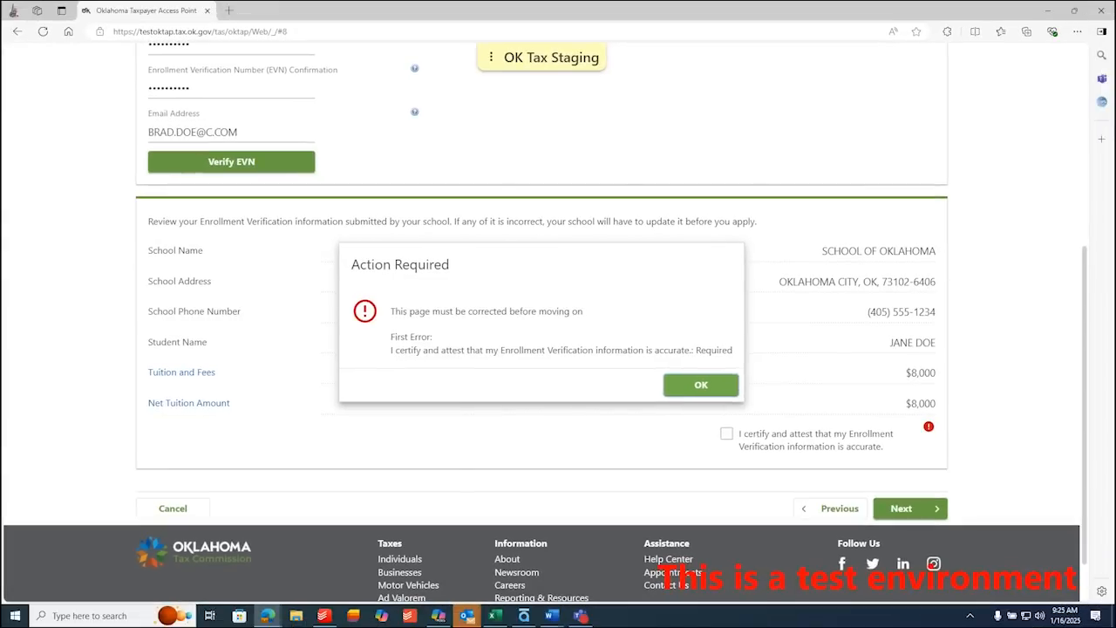
pyautogui.click(698, 386)
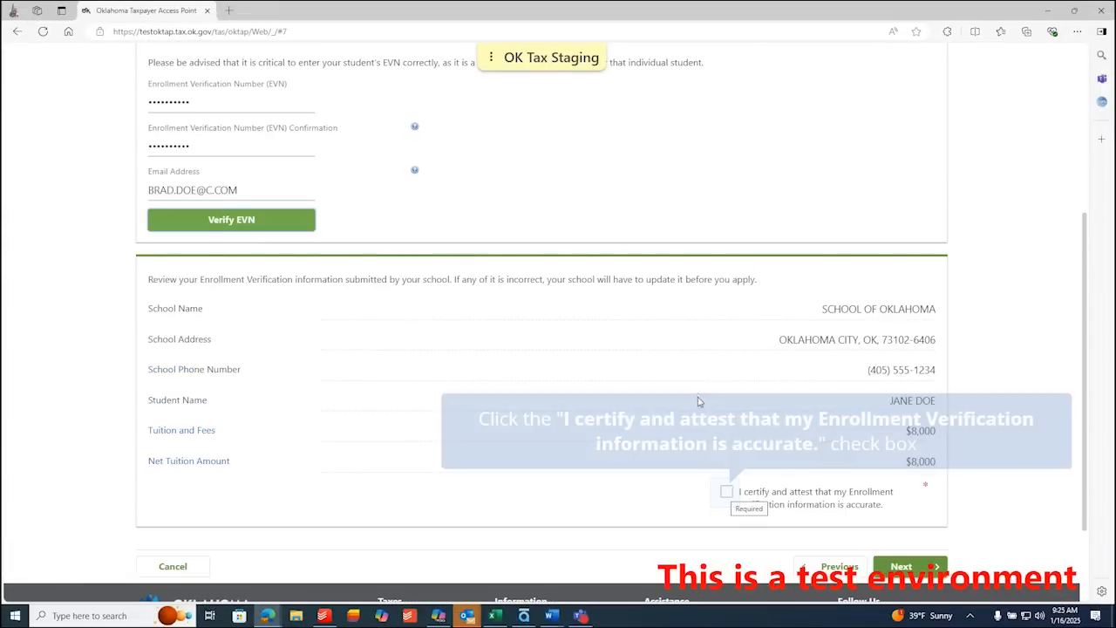
pyautogui.click(725, 493)
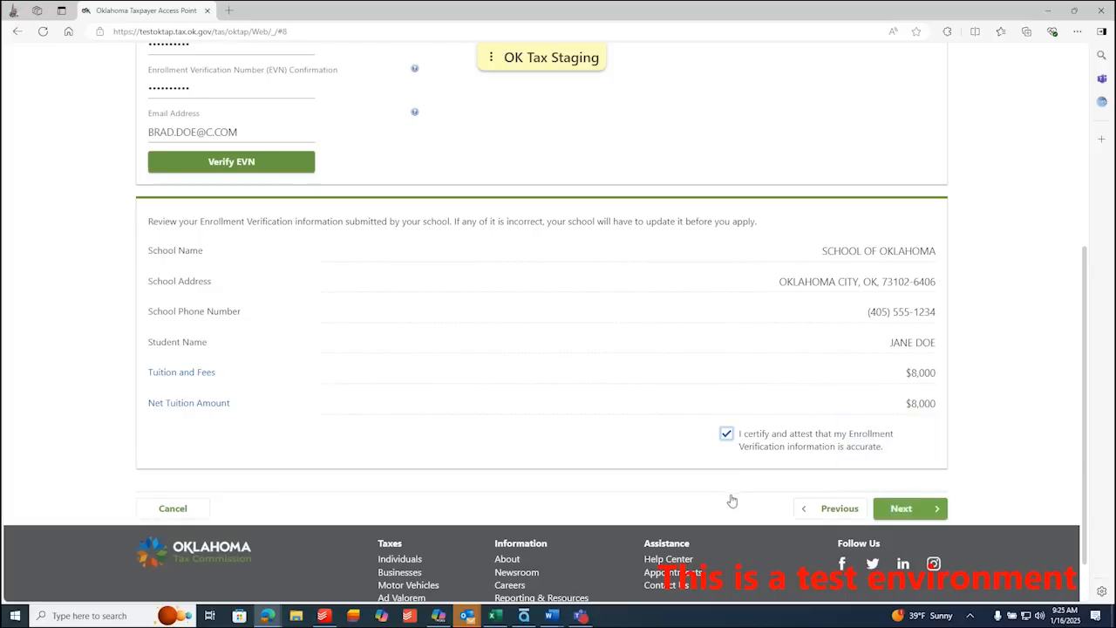
pyautogui.click(903, 509)
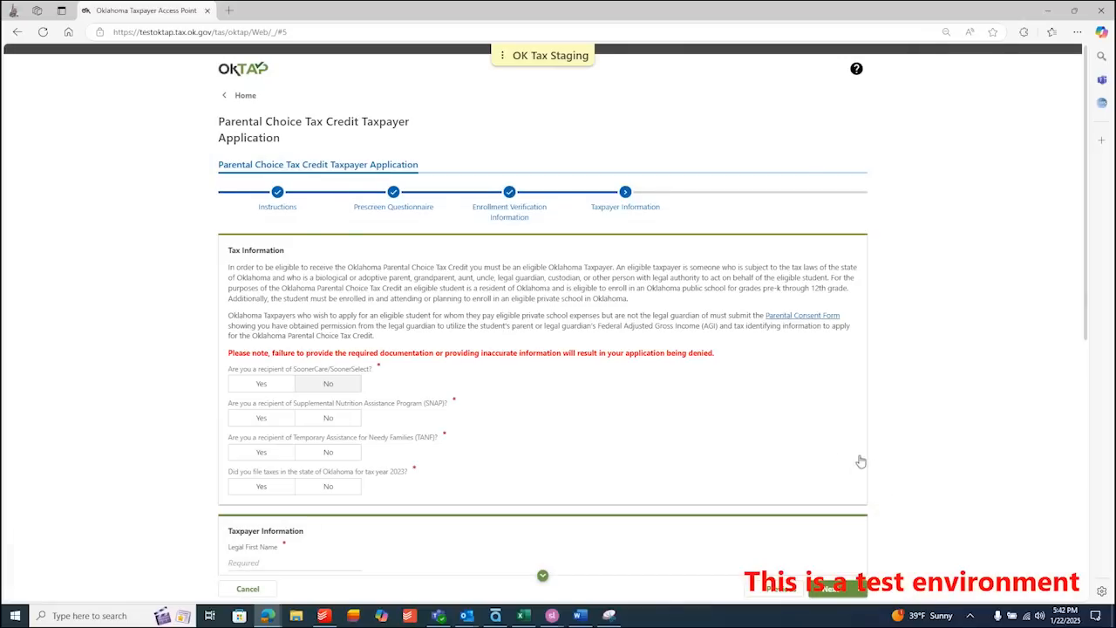
# - Answer No to SoonerCare, SNAP and TANF, and Yes to filing 2023 Oklahoma taxes
pyautogui.click(343, 386)
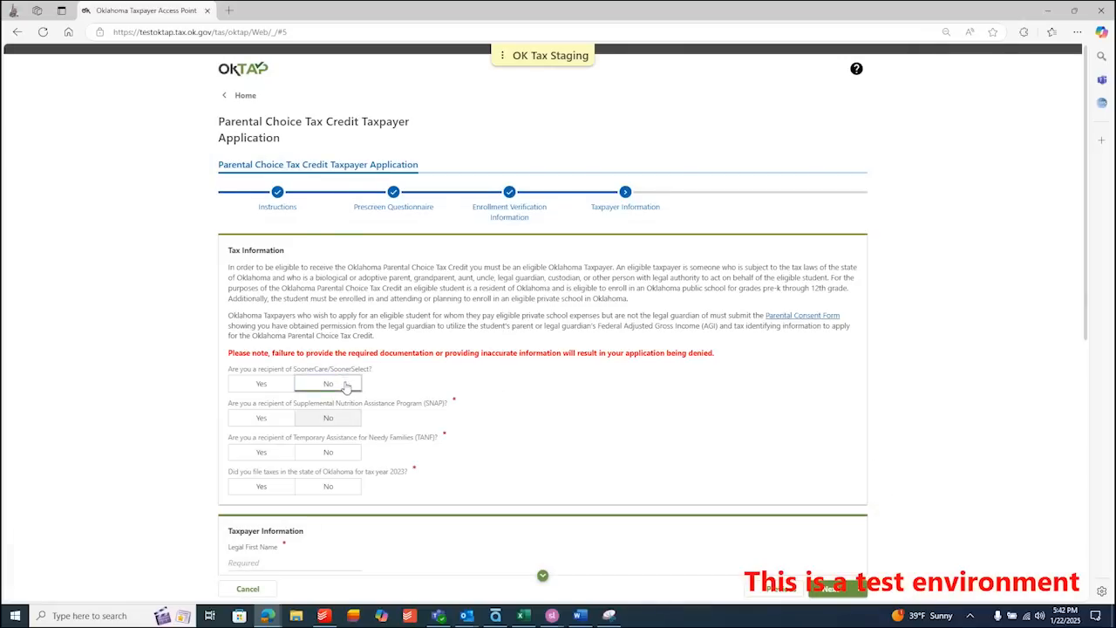
pyautogui.click(330, 422)
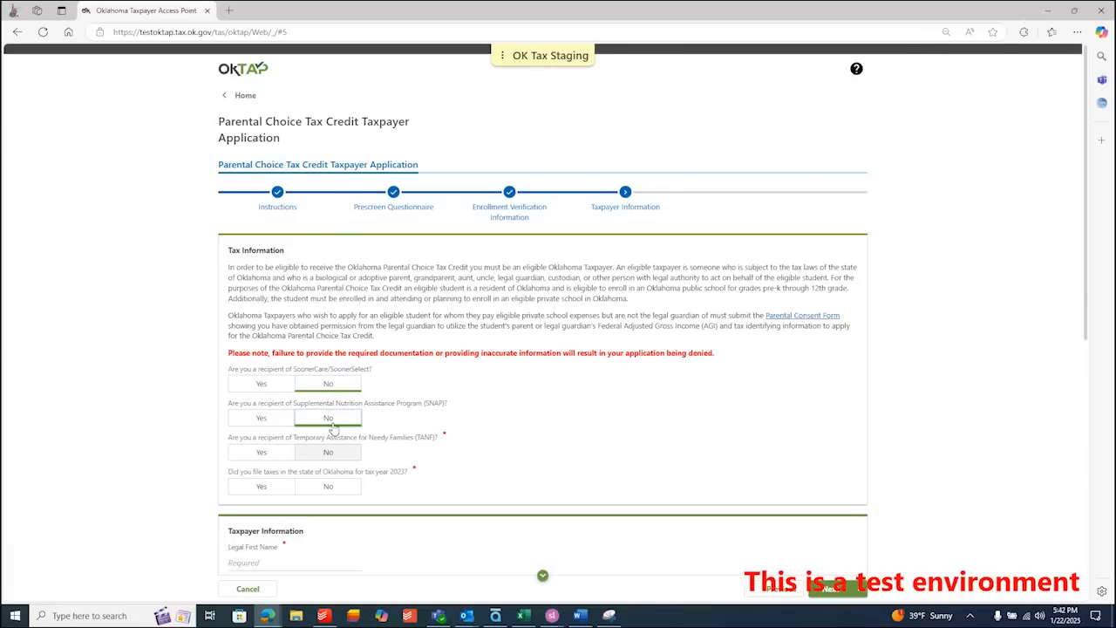
pyautogui.click(329, 453)
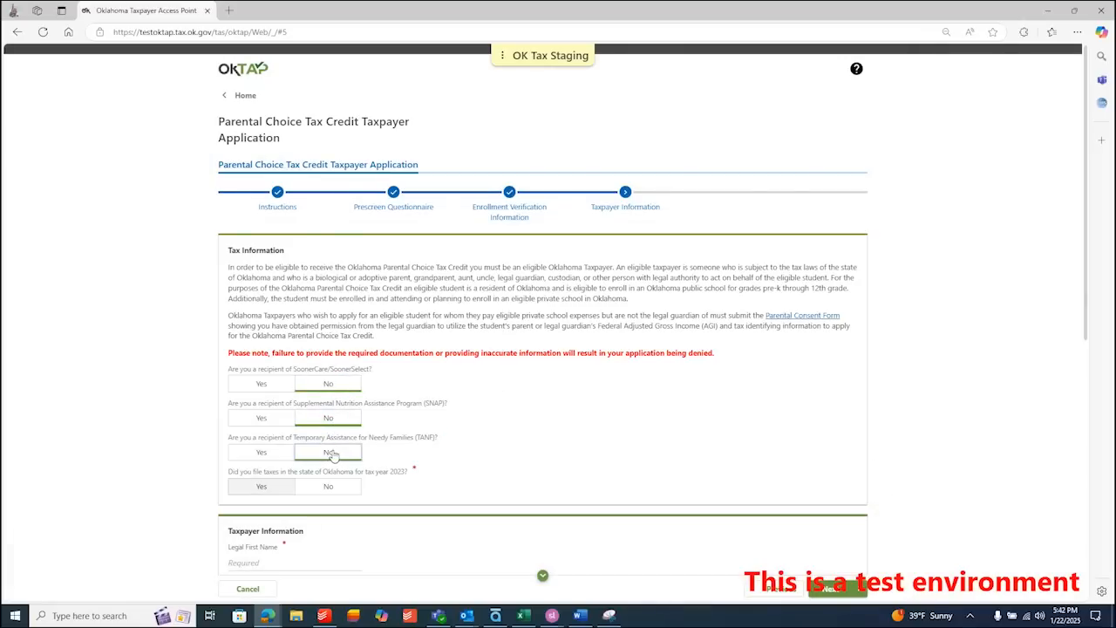
pyautogui.click(268, 491)
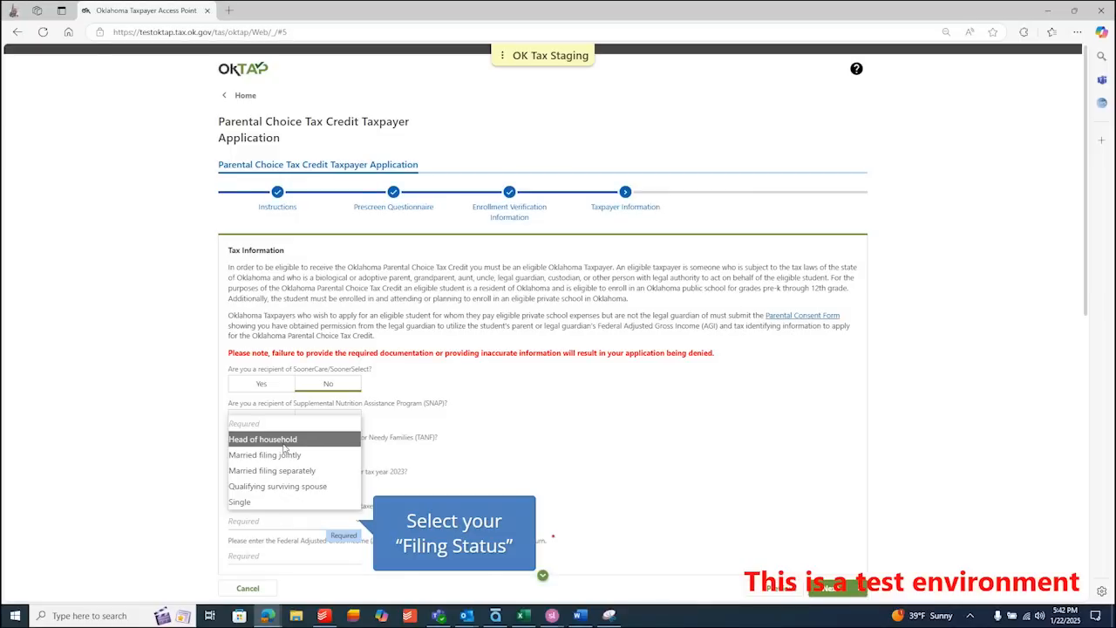
# - Choose Head of household filing status and enter an AGI of 78,000
pyautogui.click(323, 439)
pyautogui.scroll(-1, 325, 436)
pyautogui.write('7')
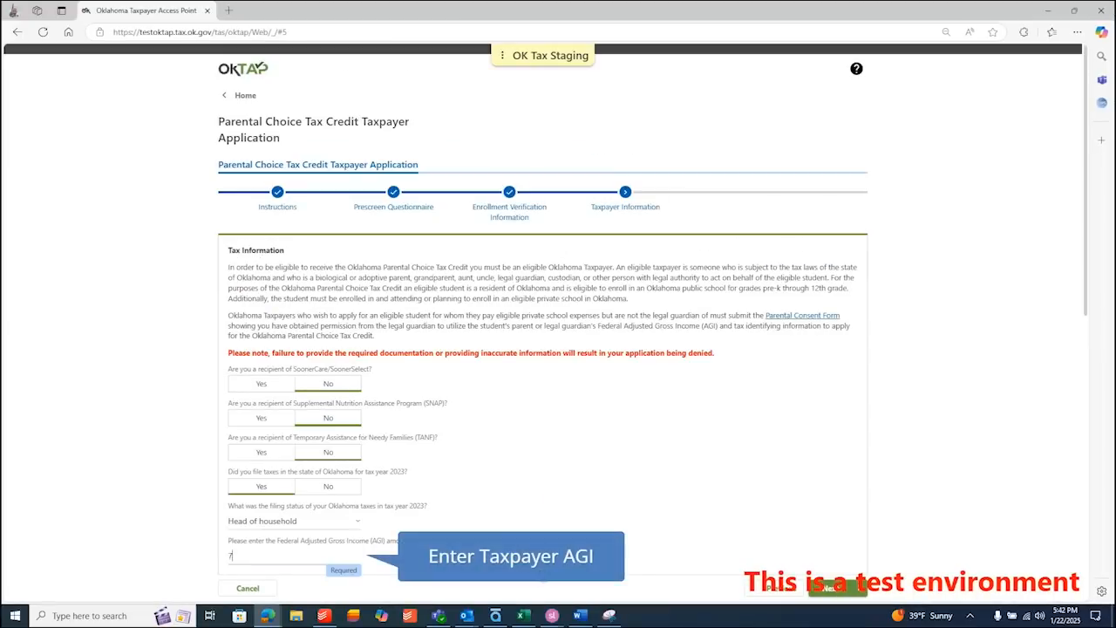
pyautogui.write('8,000')
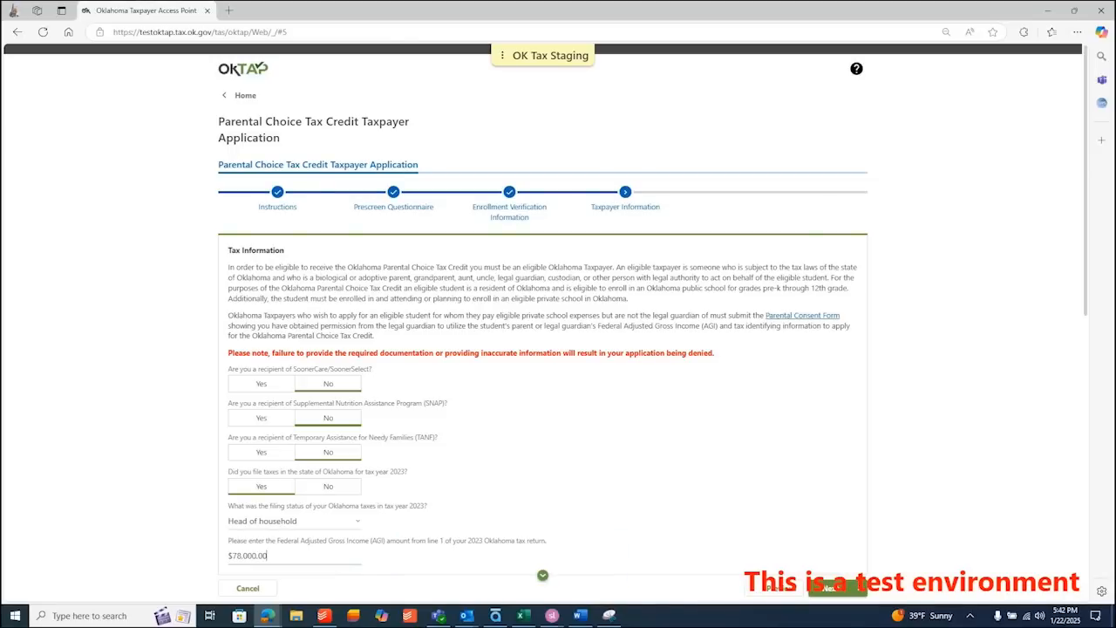
pyautogui.scroll(-5, 542, 349)
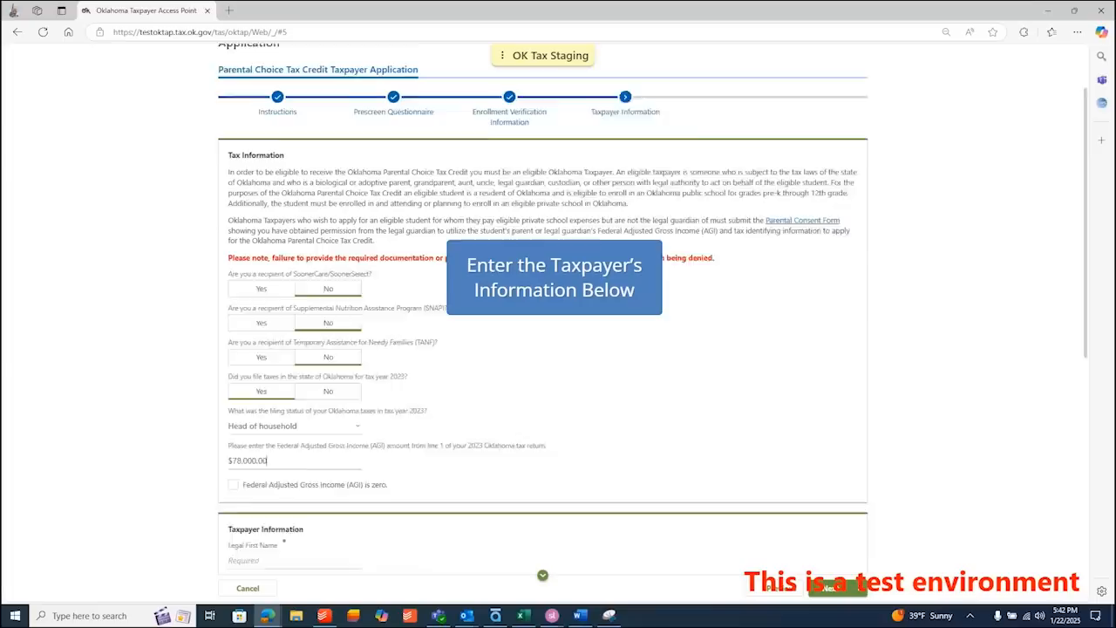
# - Enter the taxpayer's legal first and last name, correcting a typo in the last name
pyautogui.scroll(-2, 542, 348)
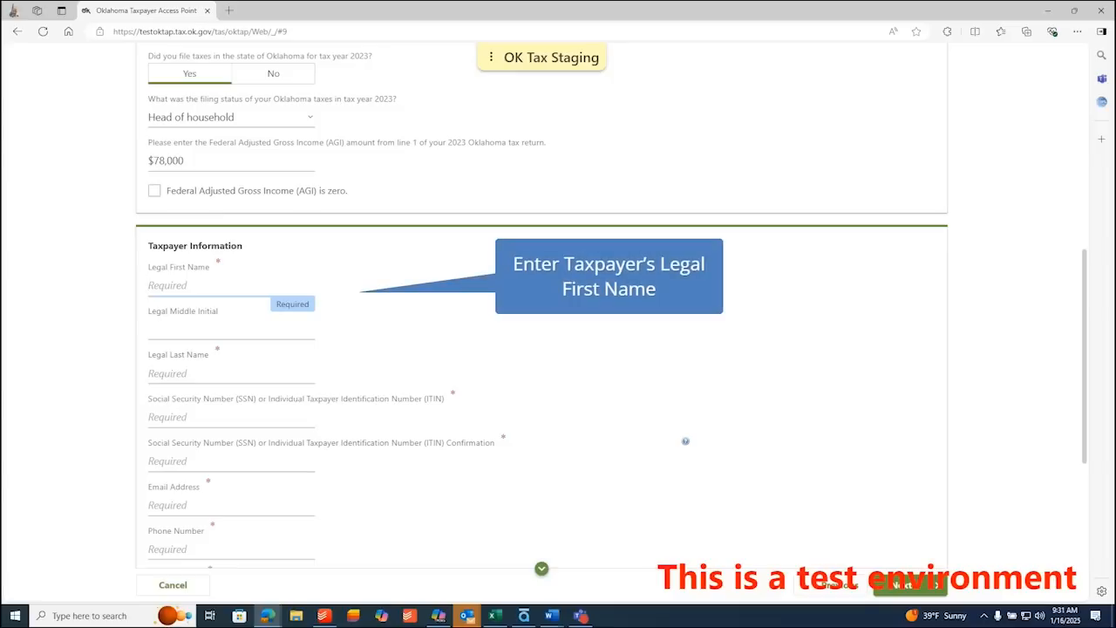
pyautogui.write('BRAD')
pyautogui.press('Tab')
pyautogui.press('Tab')
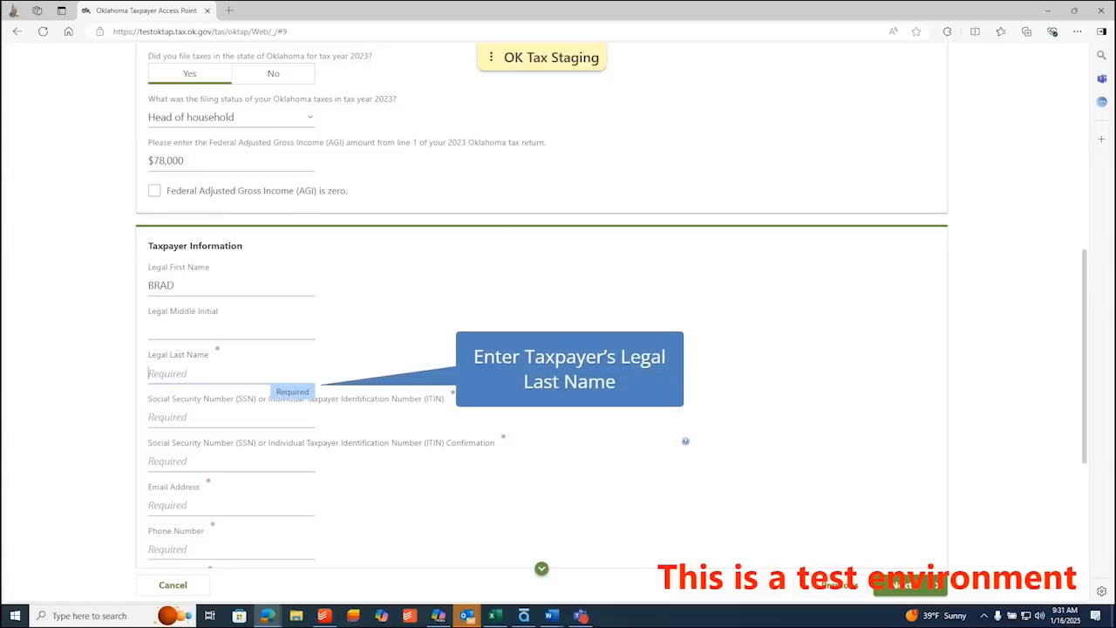
pyautogui.write('DOW')
pyautogui.press('BackSpace')
pyautogui.write('E')
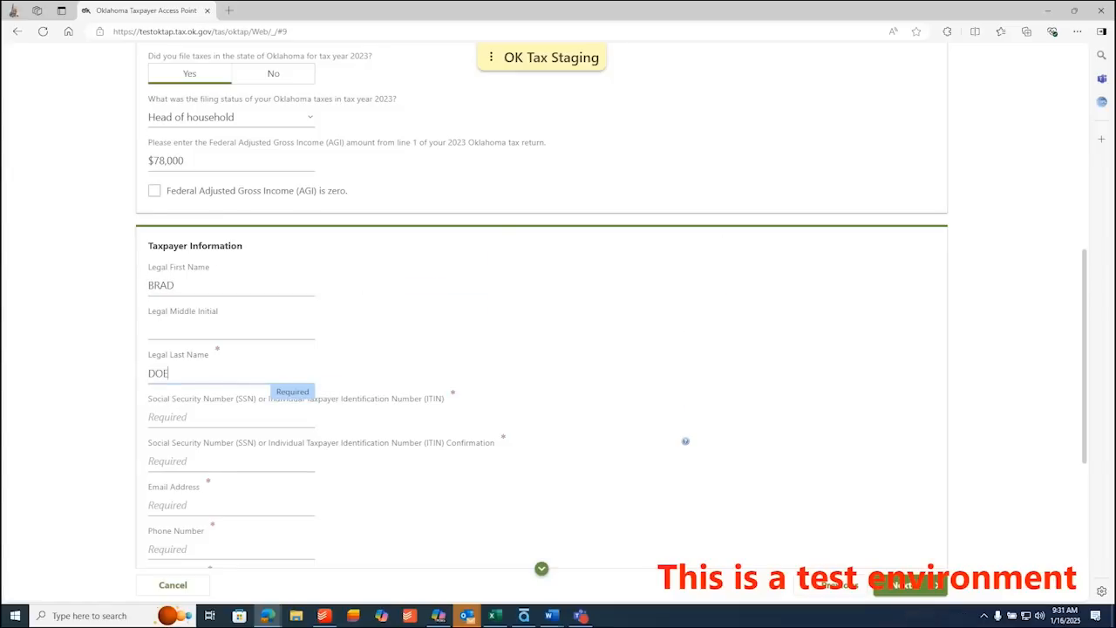
pyautogui.press('Tab')
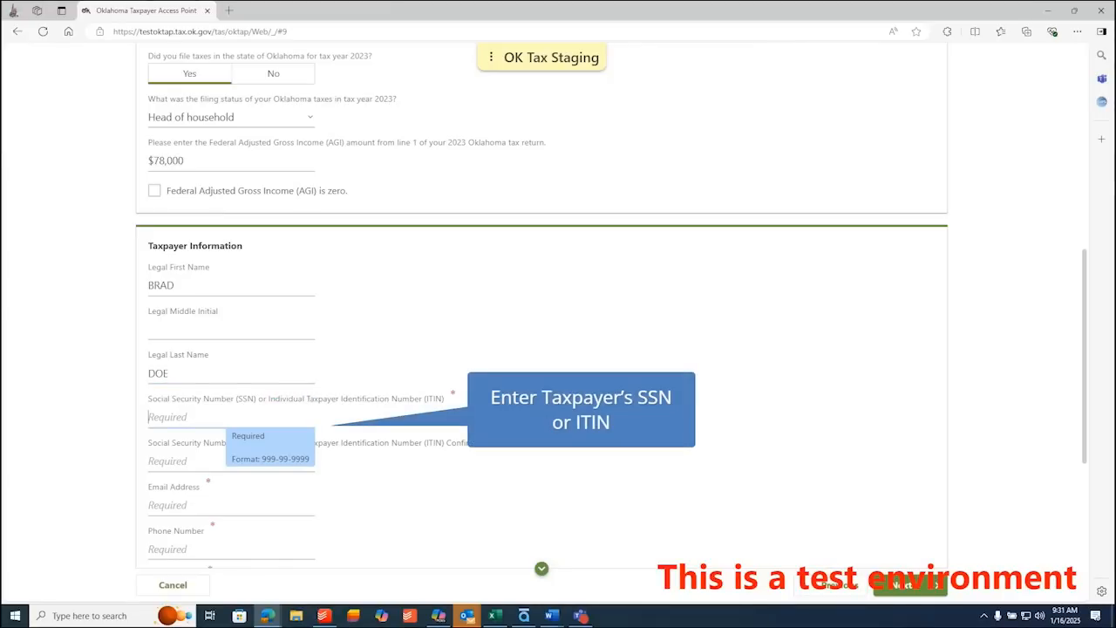
# - Enter the taxpayer's SSN and retype it in the SSN confirmation field
pyautogui.write('123-45')
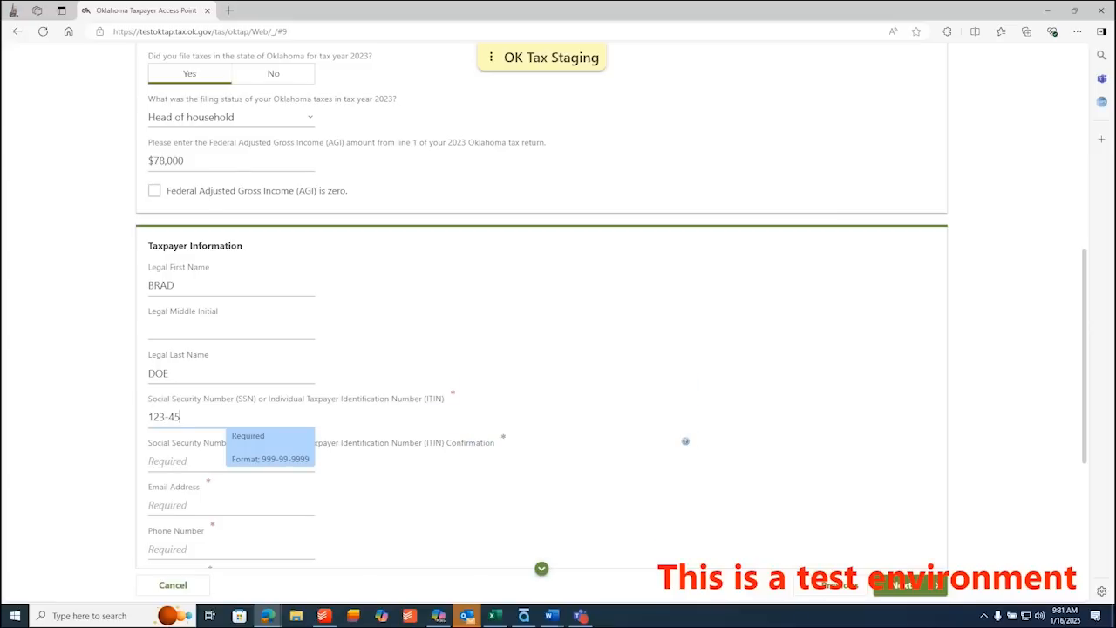
pyautogui.write('-6789')
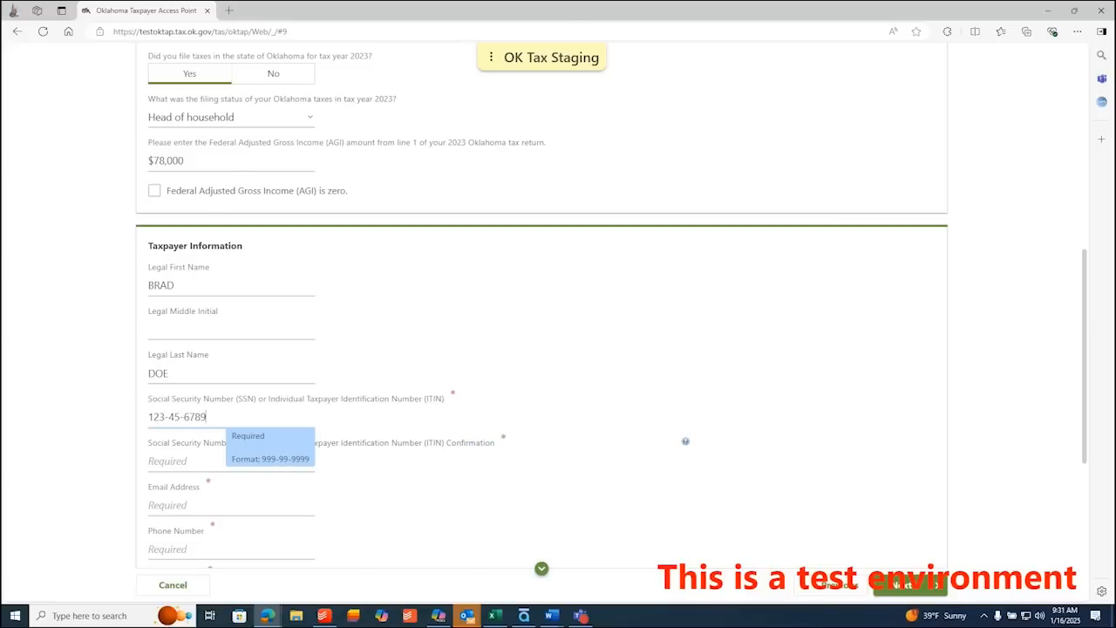
pyautogui.press('Tab')
pyautogui.click(686, 441)
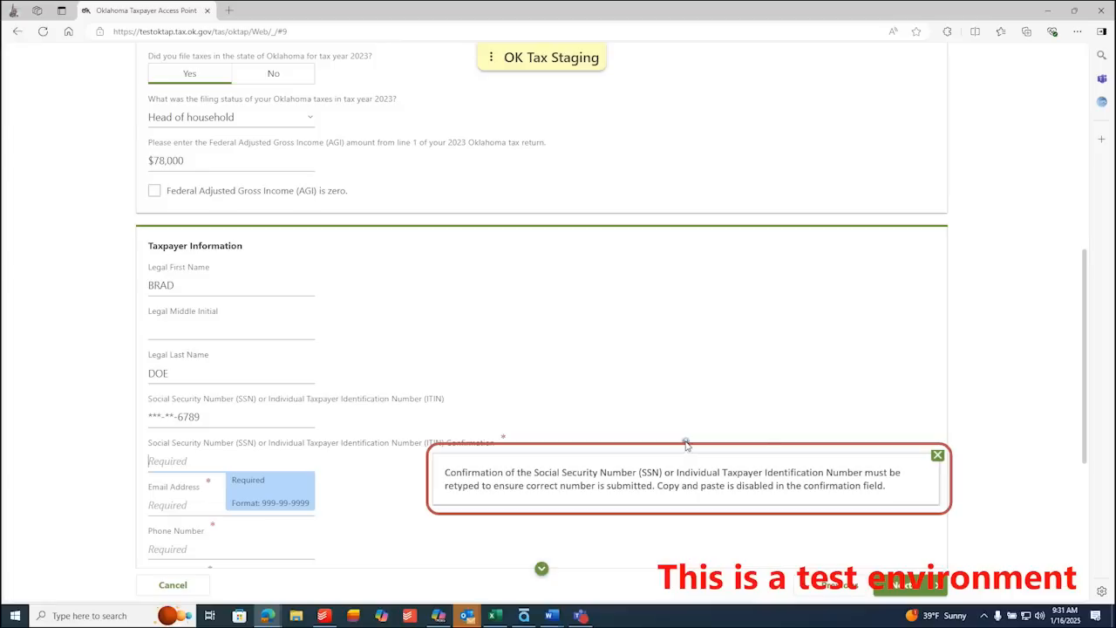
pyautogui.click(937, 456)
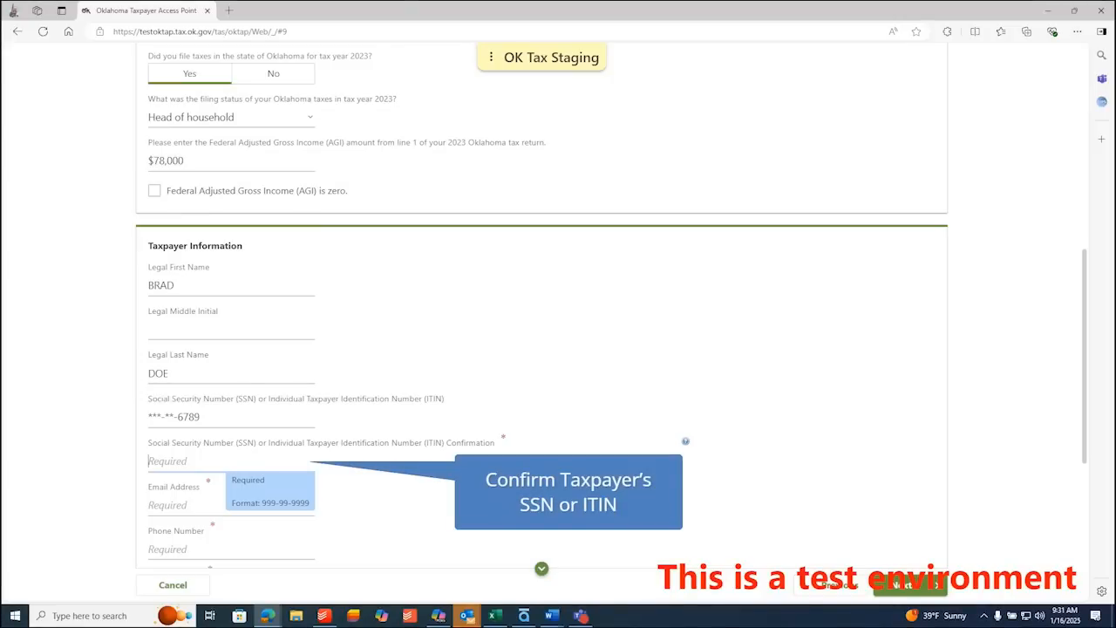
pyautogui.write('123-45-6789')
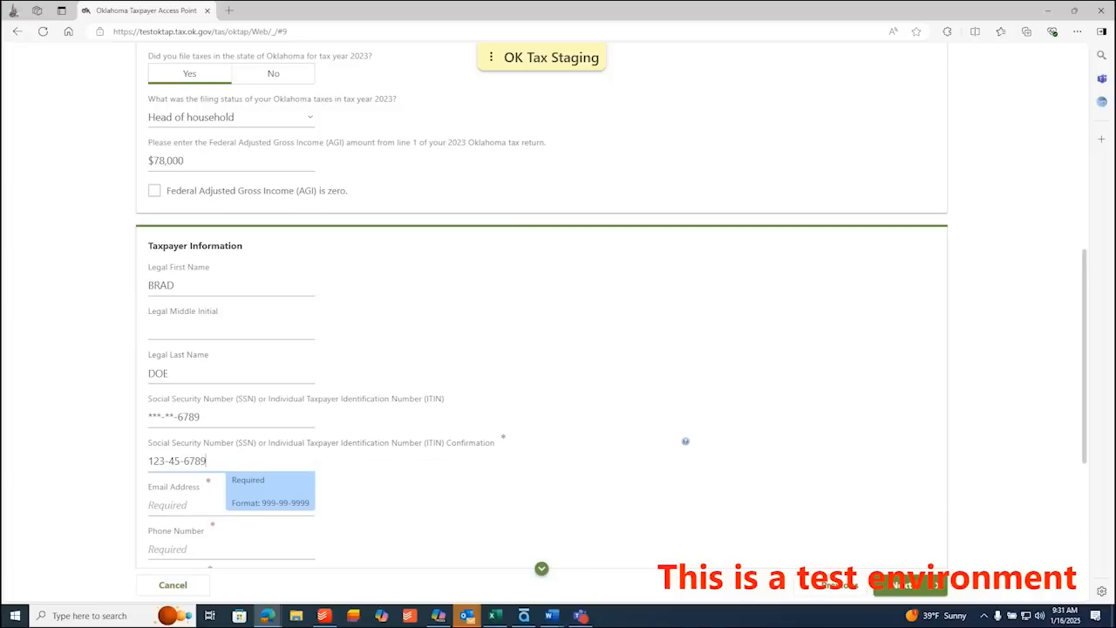
# - Fill in the taxpayer's e-mail address, phone number and street address
pyautogui.press('Tab')
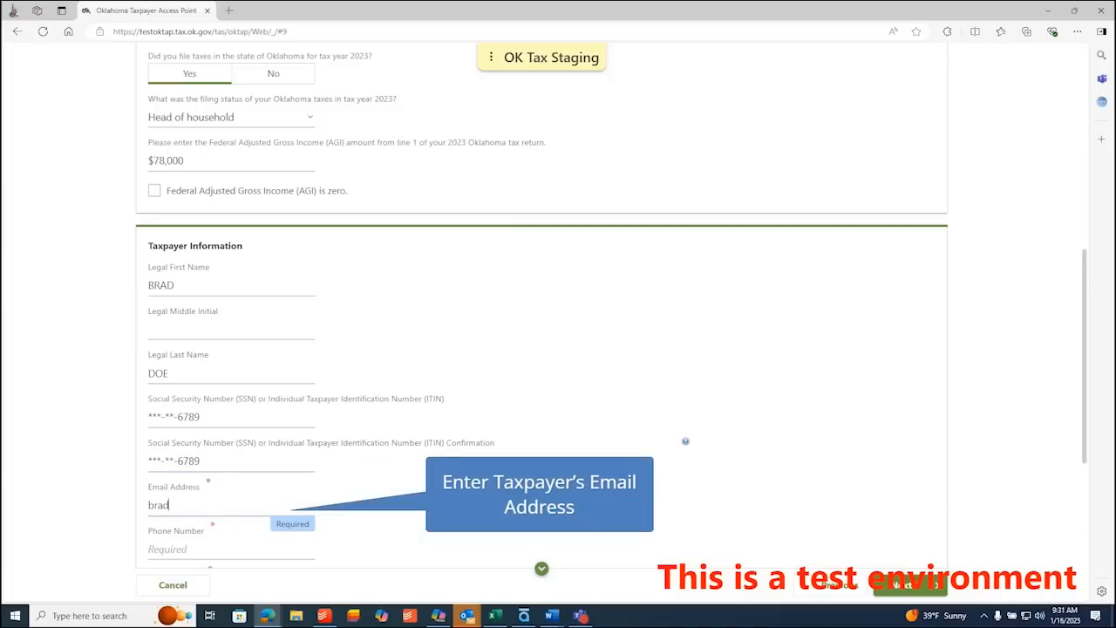
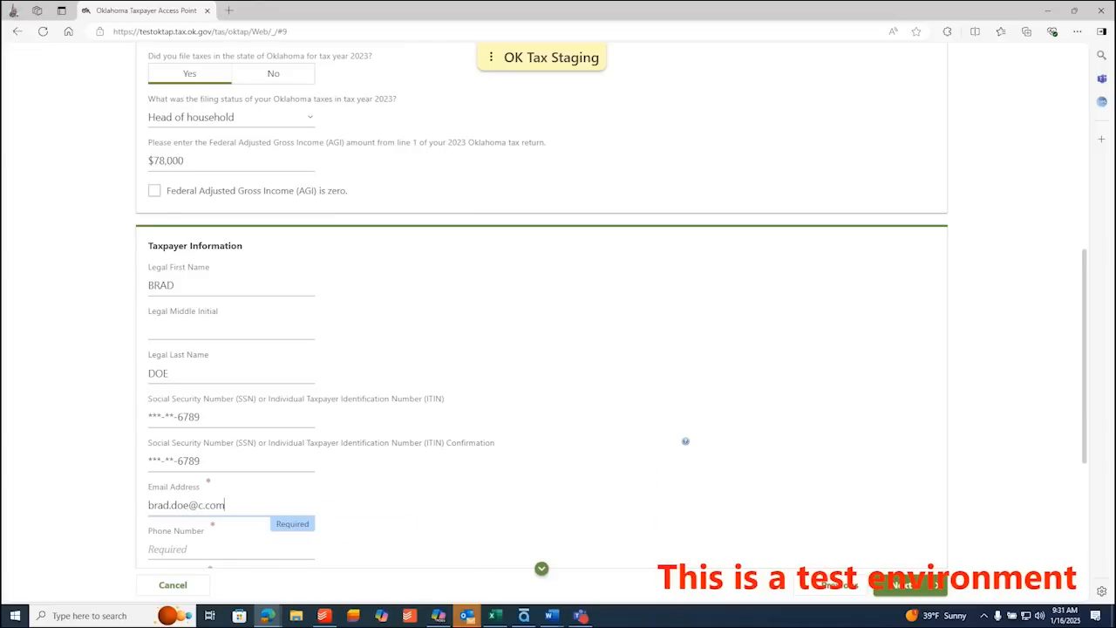
pyautogui.press('Tab')
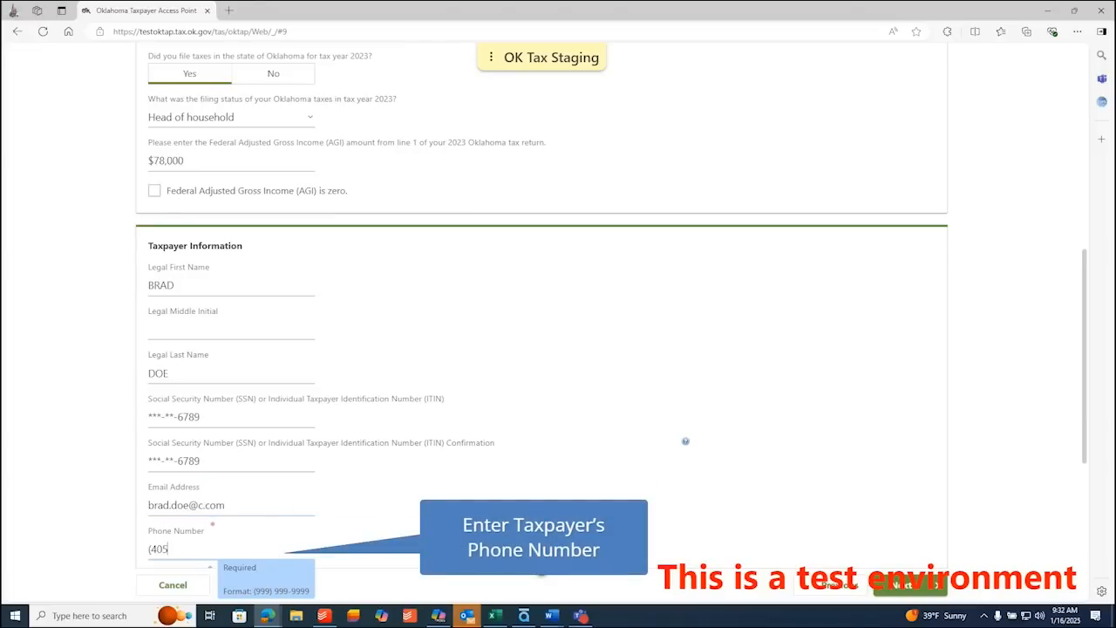
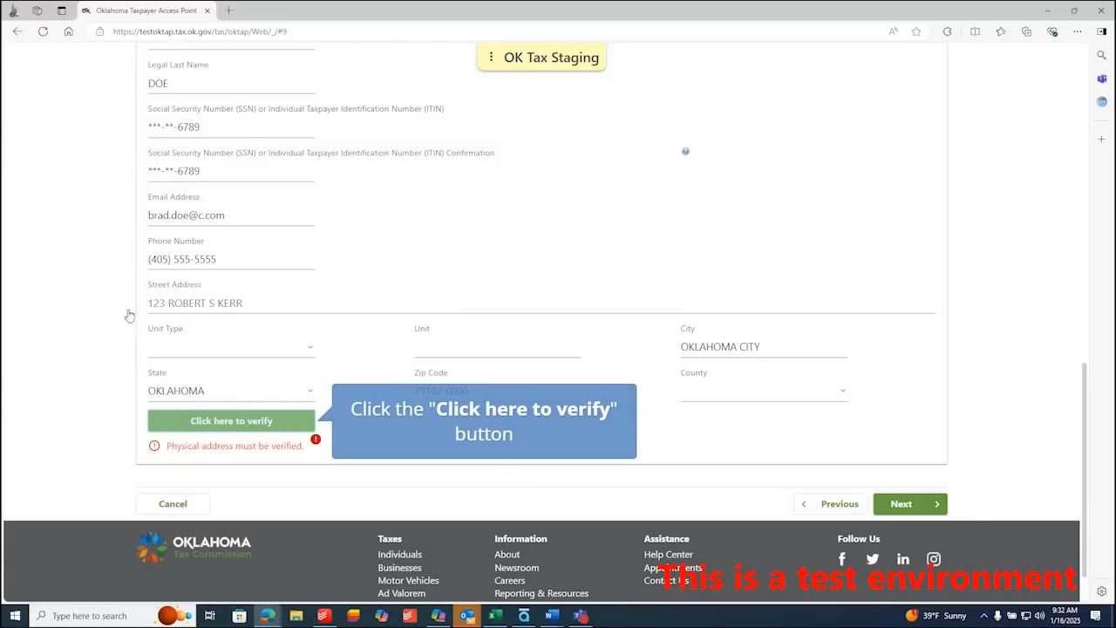
# - Verify the physical address, accept the first verified match, and continue to Student Information
pyautogui.click(206, 421)
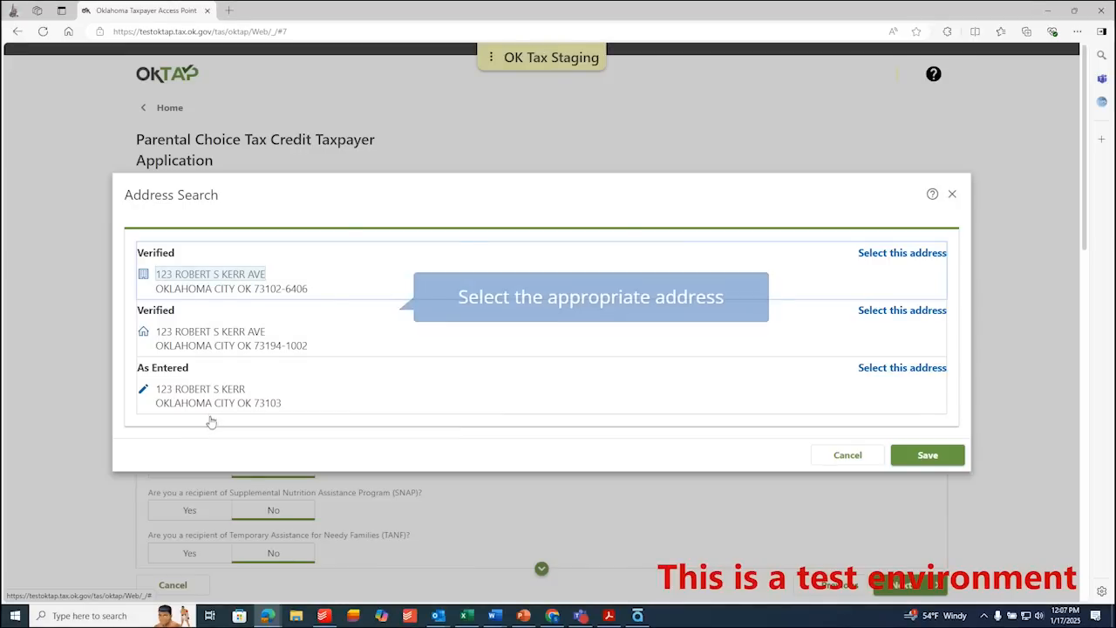
pyautogui.click(247, 274)
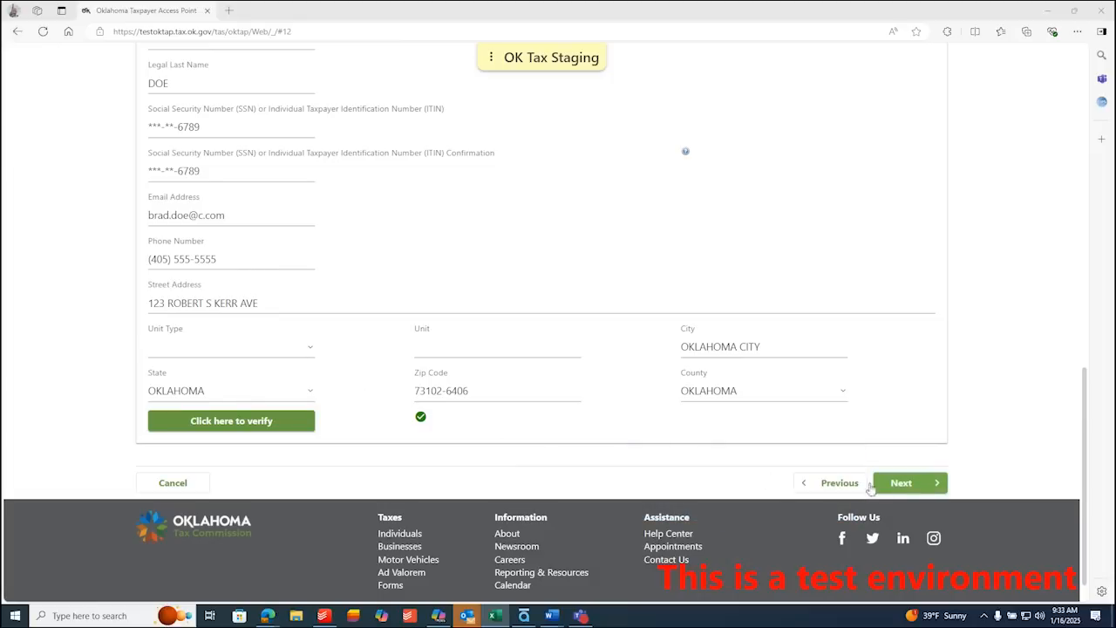
pyautogui.click(921, 487)
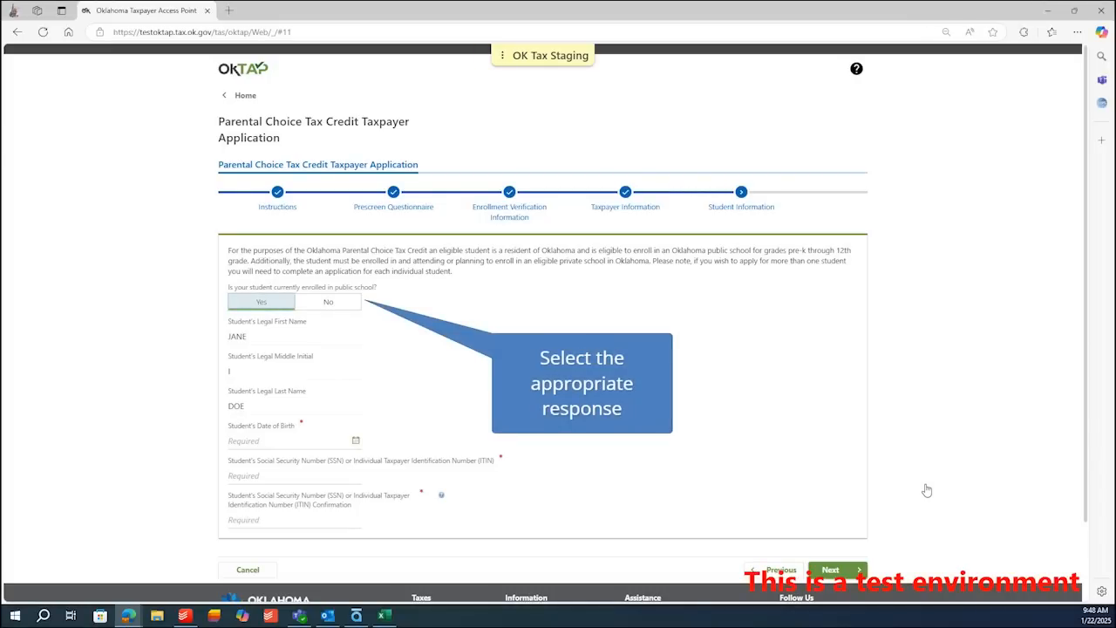
# - Mark the student as attending public school and enter the student's date of birth
pyautogui.click(244, 305)
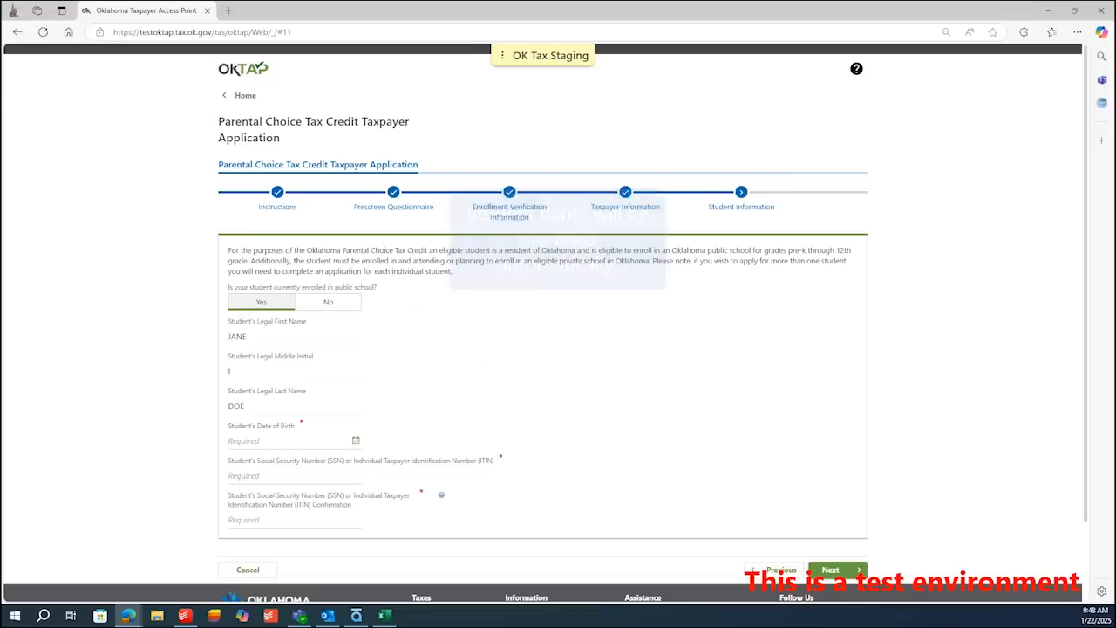
pyautogui.click(288, 441)
pyautogui.write('01')
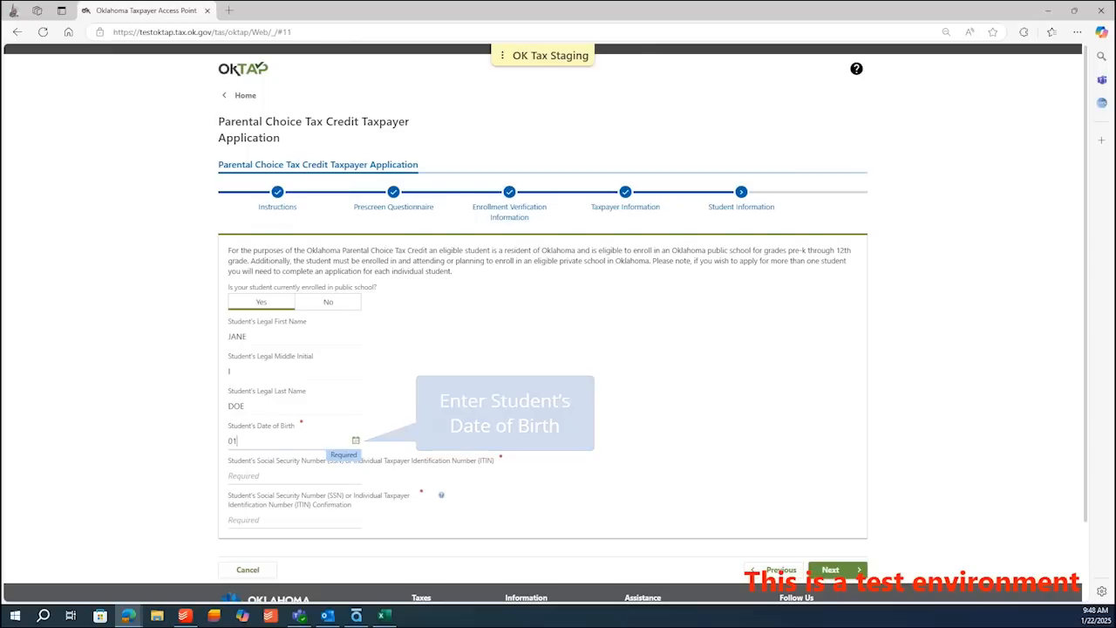
pyautogui.write('/01/2000')
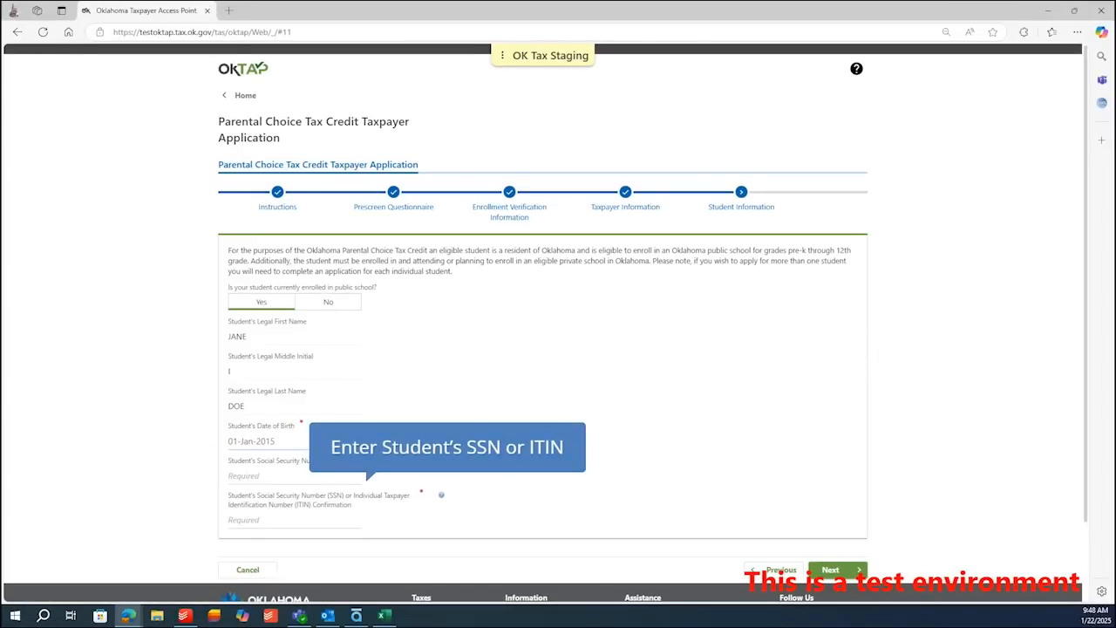
# - Enter the student's SSN and fill in the SSN Confirmation field
pyautogui.press('Tab')
pyautogui.write('123-45-67')
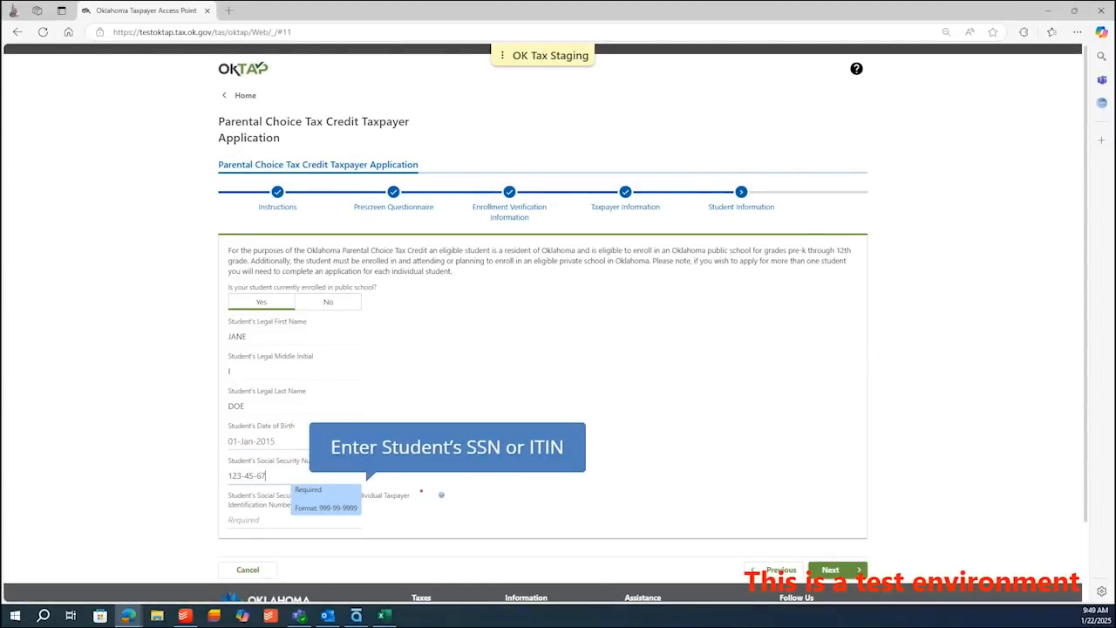
pyautogui.write('89')
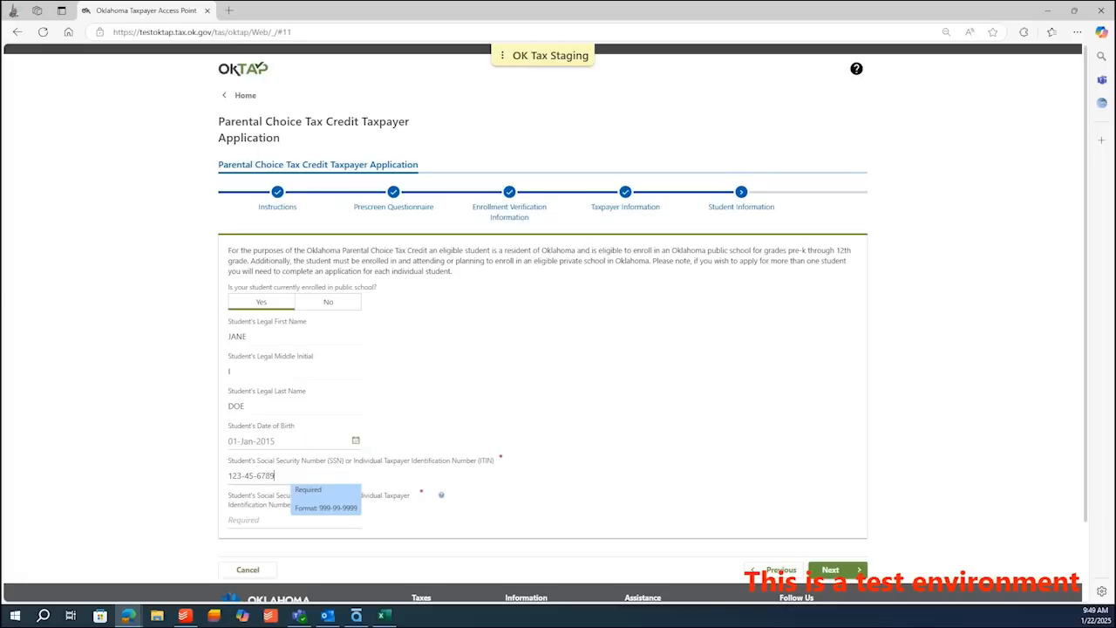
pyautogui.press('Tab')
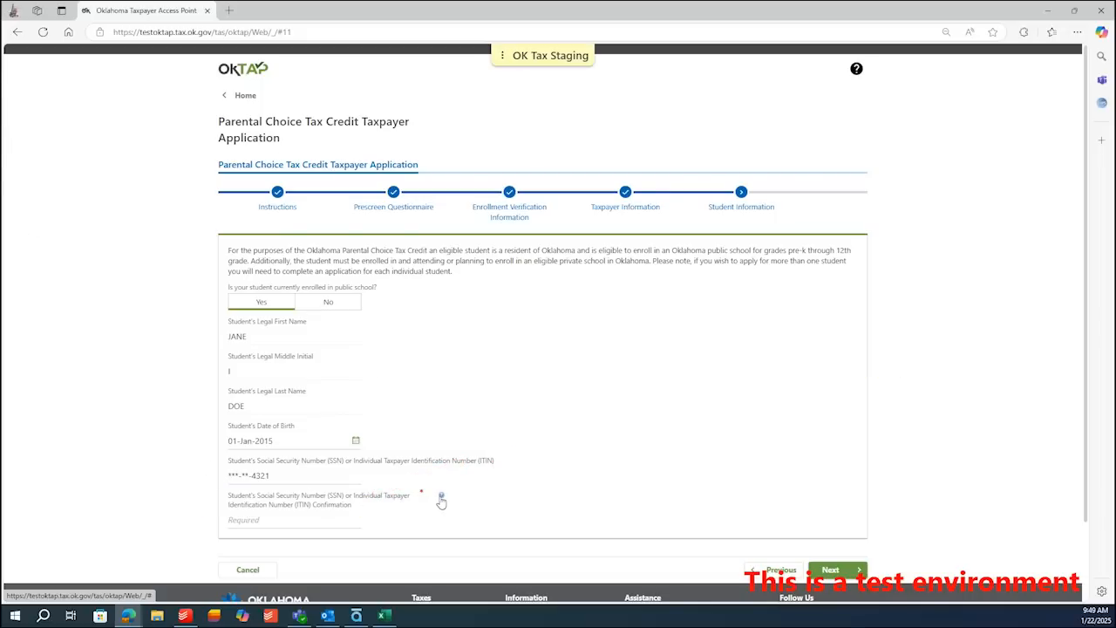
pyautogui.moveTo(443, 497)
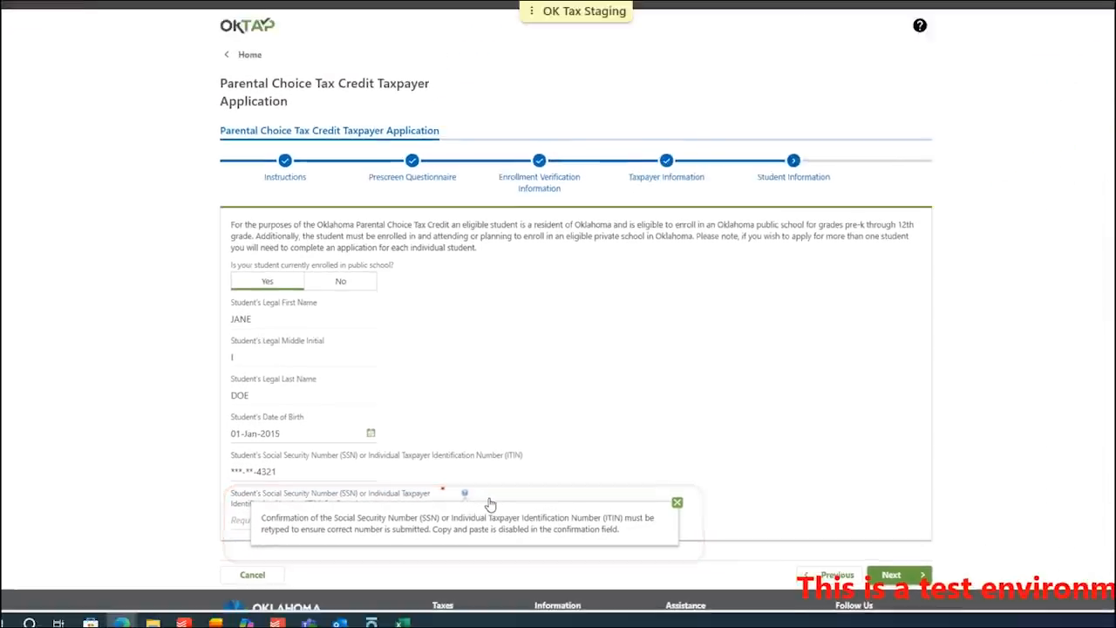
pyautogui.click(635, 505)
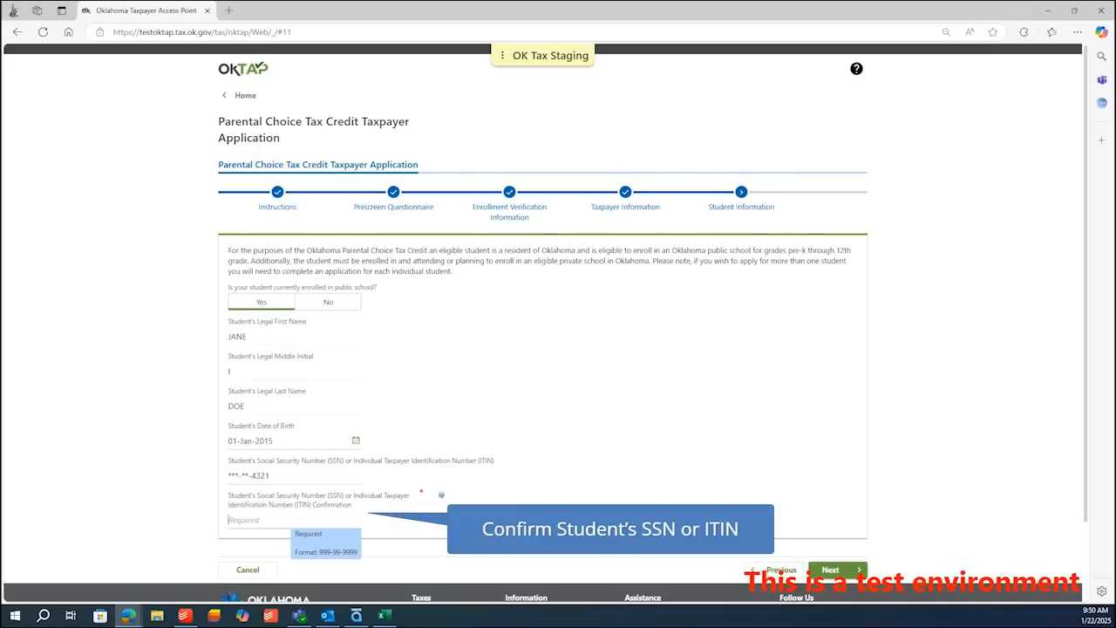
pyautogui.write('987-65-4321')
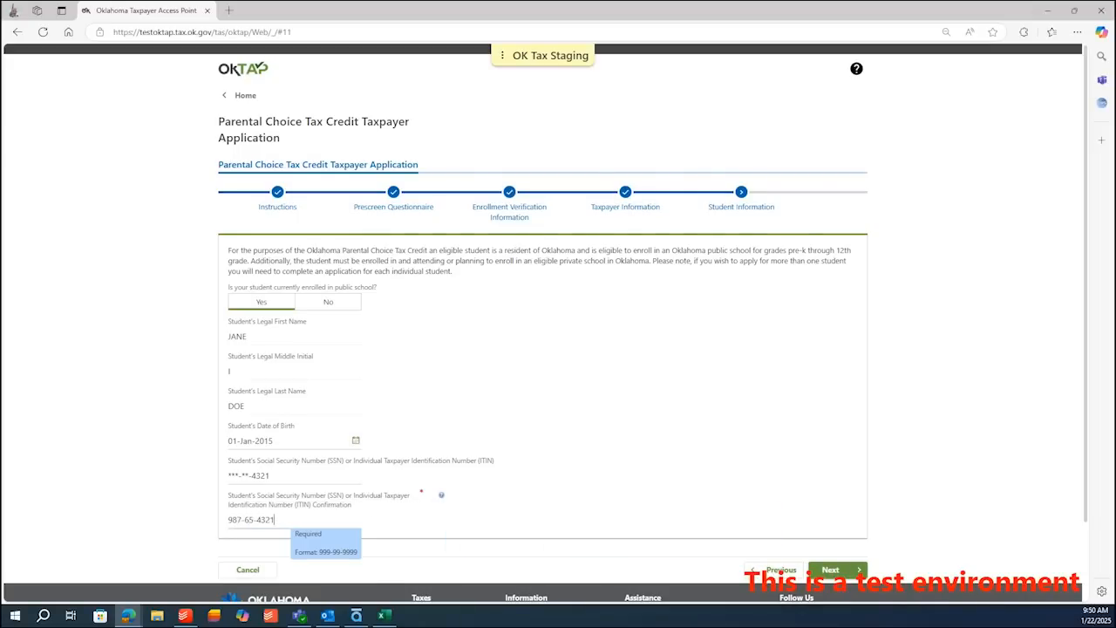
pyautogui.press('Tab')
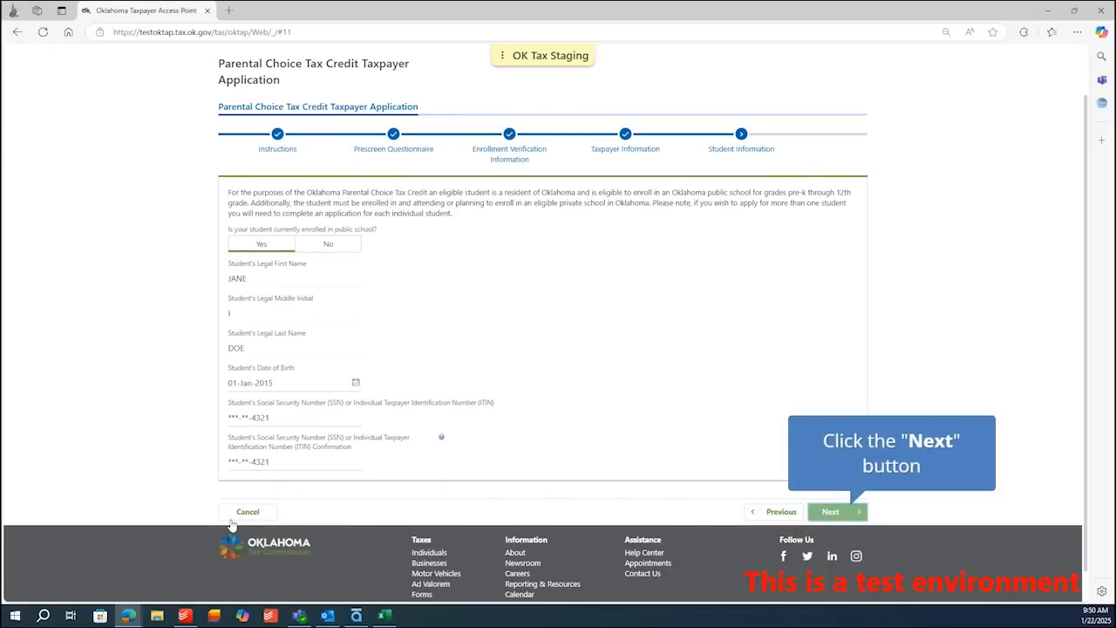
# - Review the Summary's taxpayer and student details down to the three attachment categories at 0 files
pyautogui.click(846, 513)
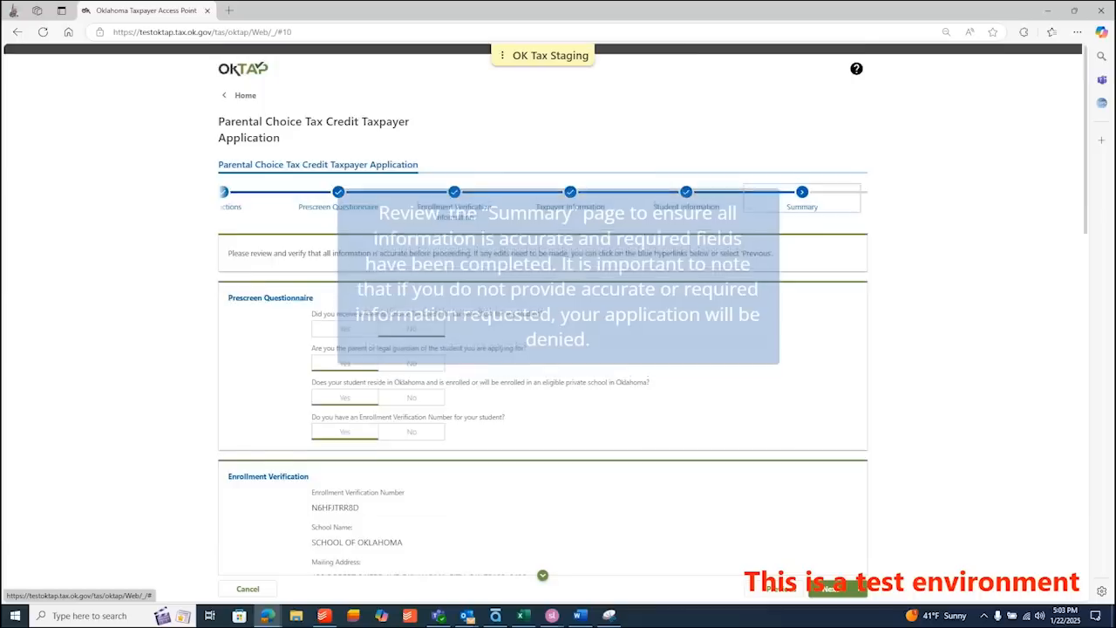
pyautogui.scroll(-3, 543, 309)
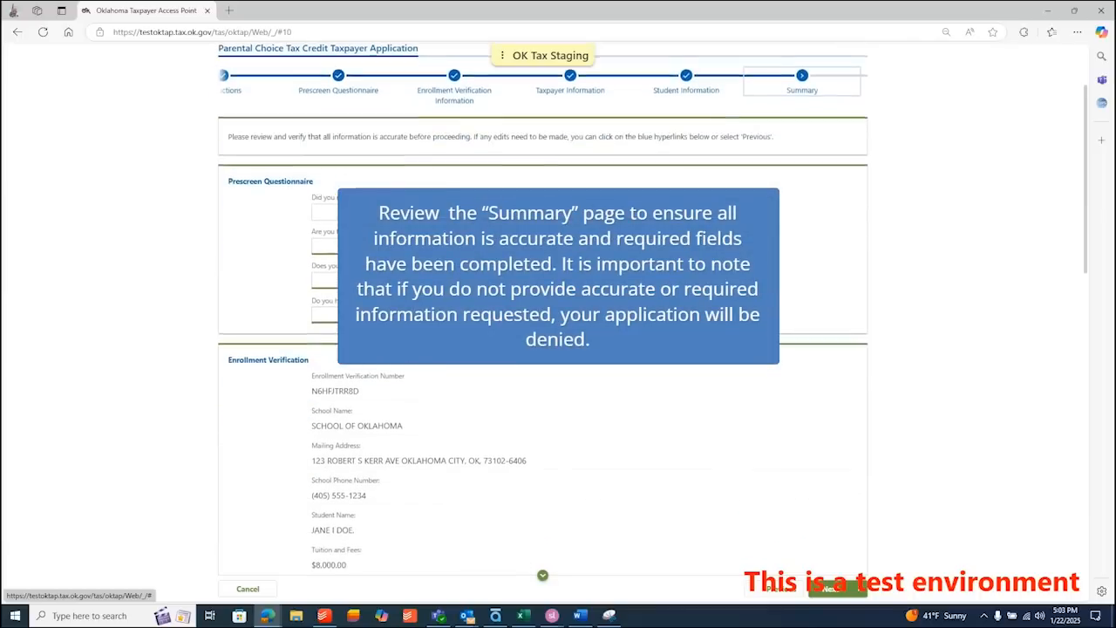
pyautogui.scroll(-5, 542, 309)
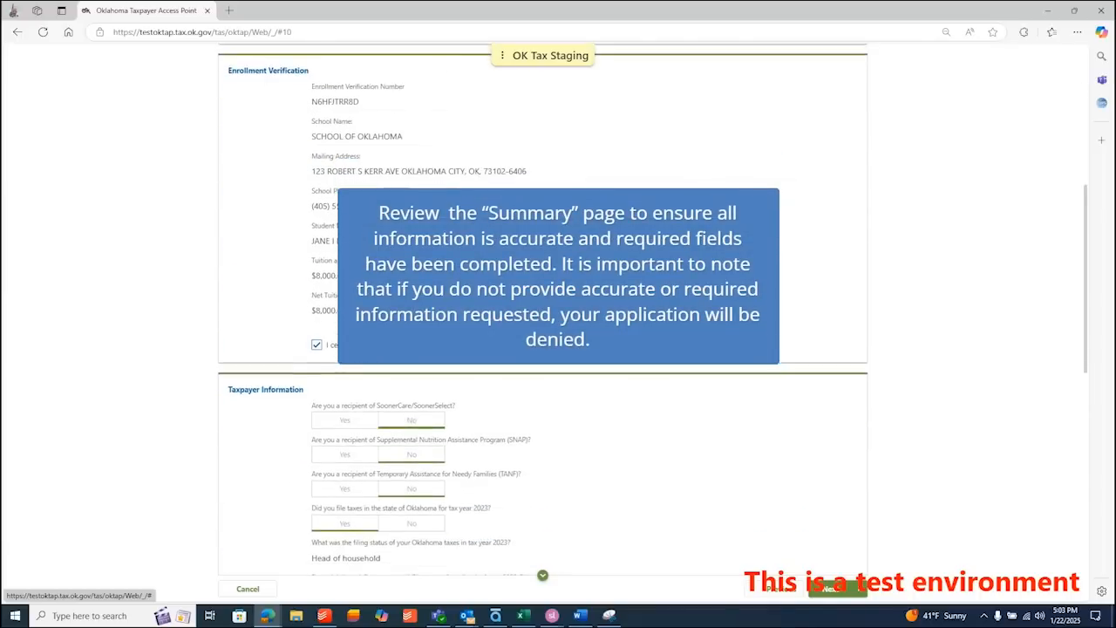
pyautogui.scroll(-4, 542, 308)
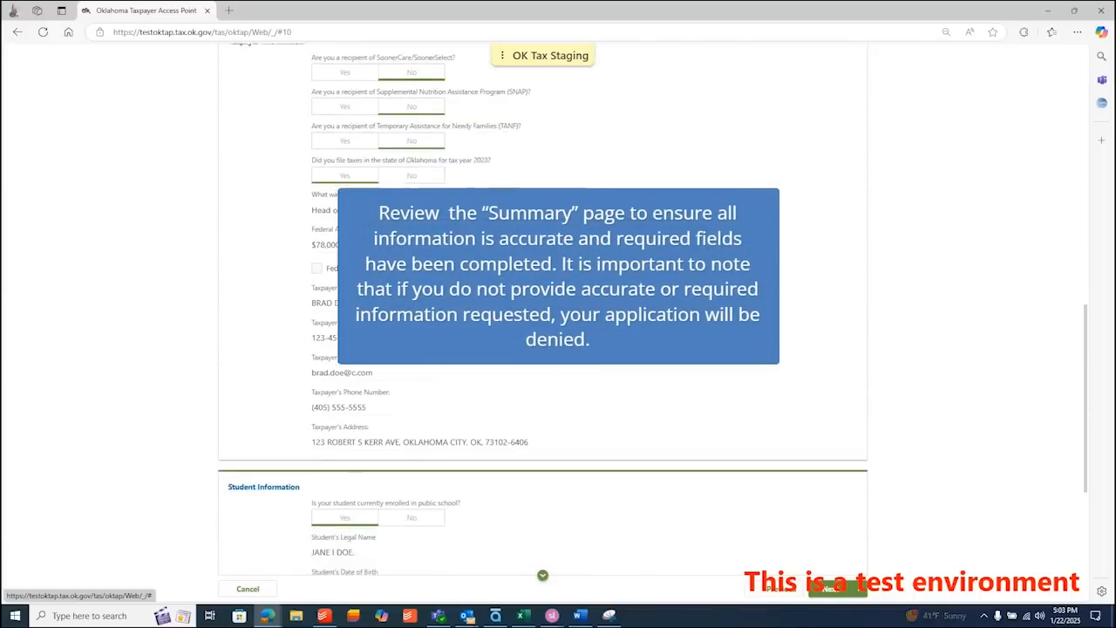
pyautogui.scroll(-2, 542, 309)
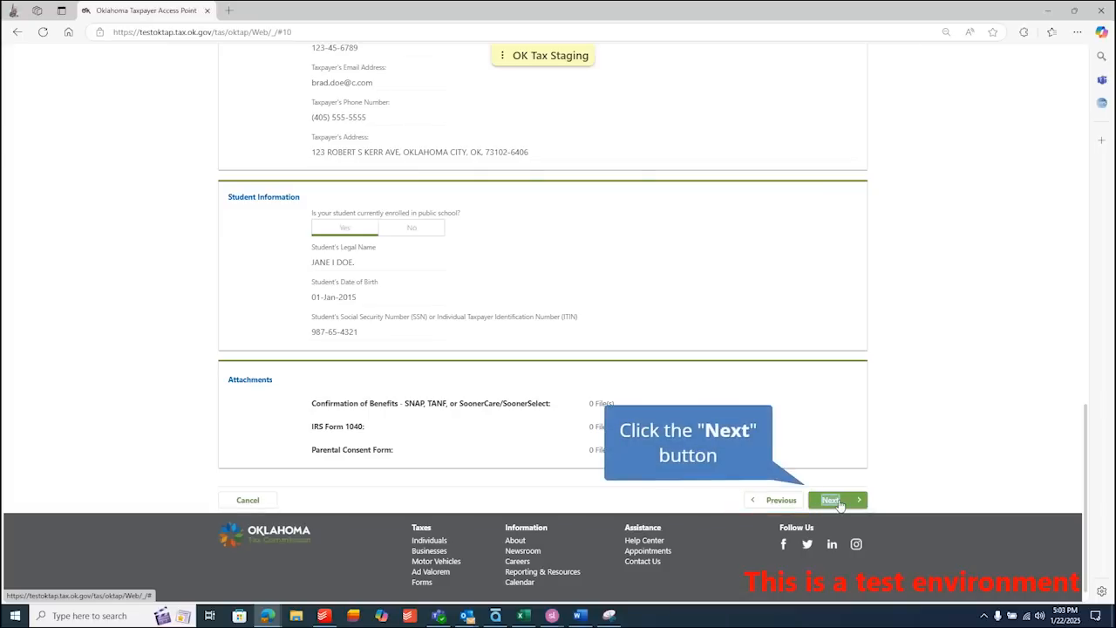
# - On the Signature step, enter the taxpayer's legal full name and turn on Electronic Signature
pyautogui.click(836, 501)
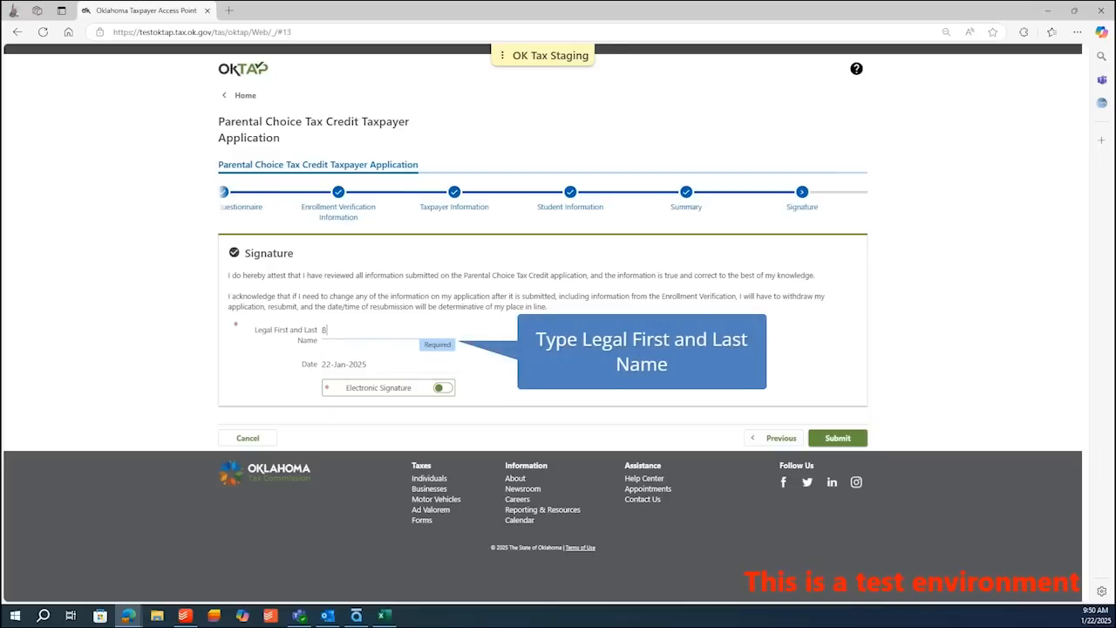
pyautogui.press('Tab')
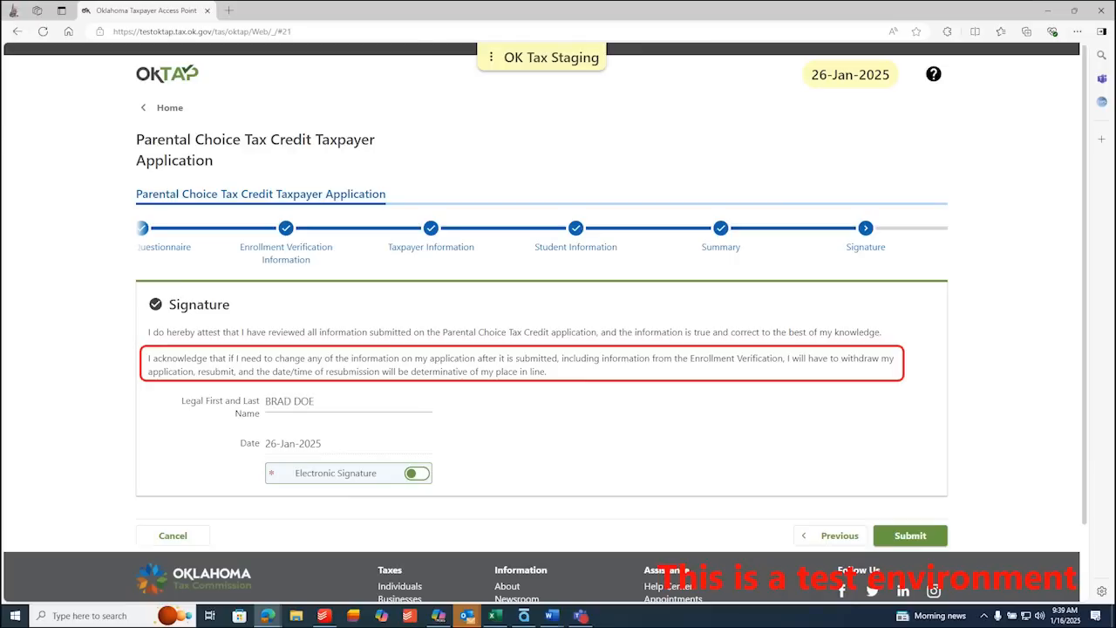
pyautogui.click(419, 475)
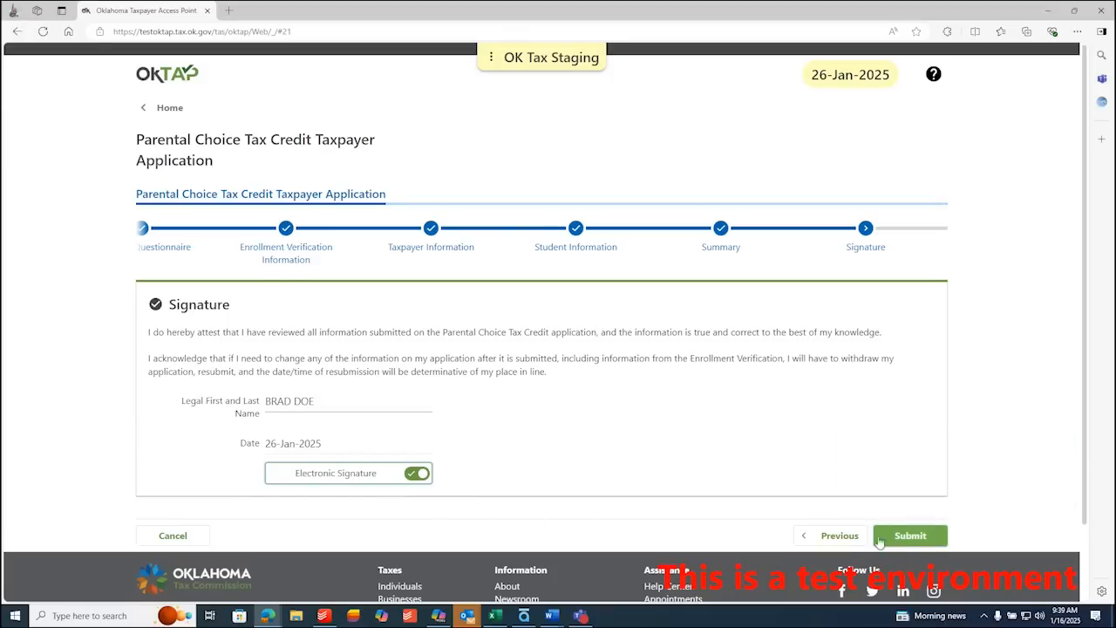
# - Submit the signed Parental Choice Tax Credit application to receive its confirmation number and submission time
pyautogui.click(910, 537)
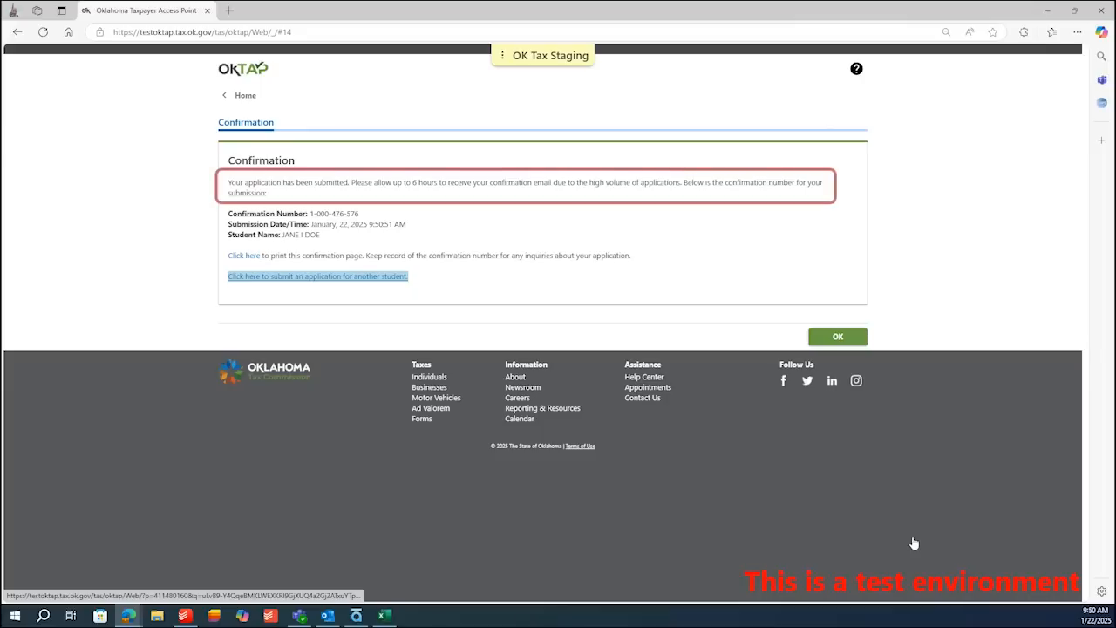